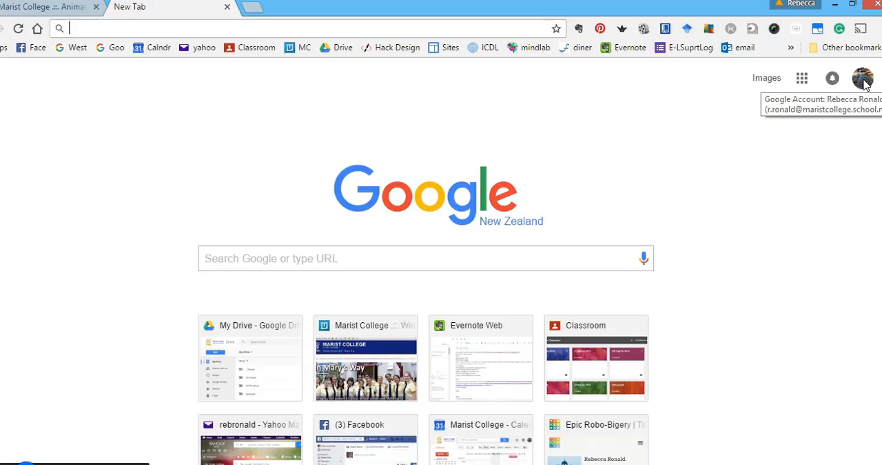
Open Google Sites from the Home & Office section of Google's full product list.
click(803, 79)
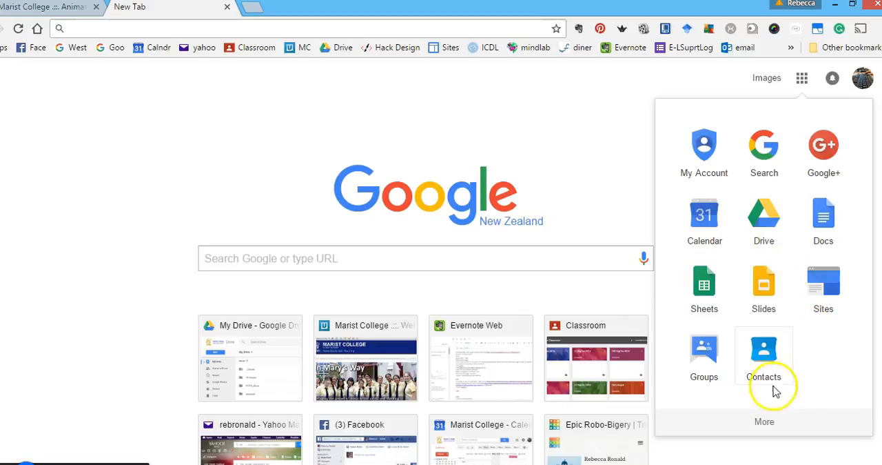
click(766, 424)
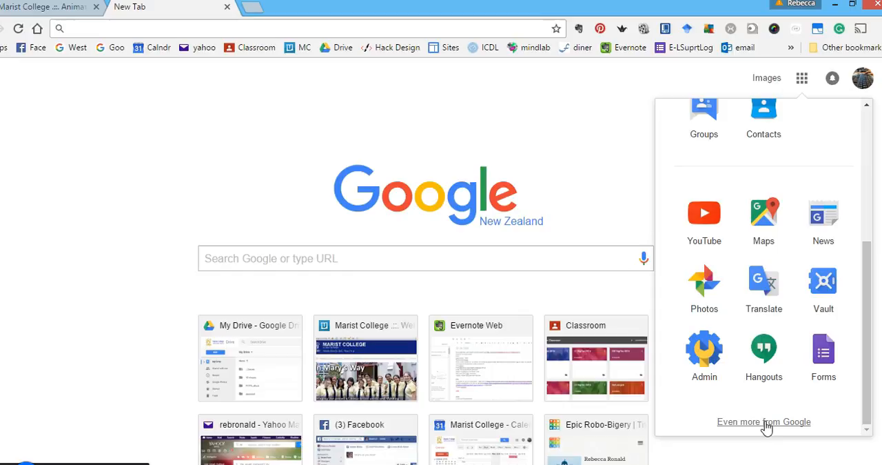
click(765, 422)
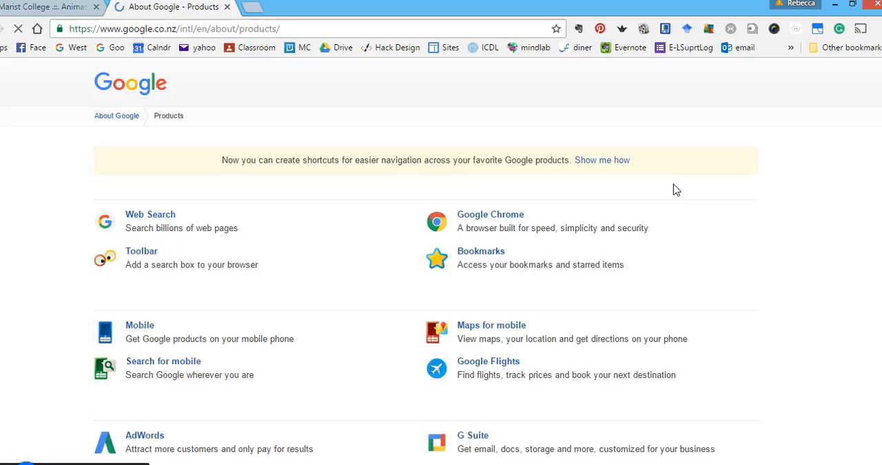
scroll(676, 190, down, 3)
scroll(676, 190, down, 6)
scroll(676, 189, down, 3)
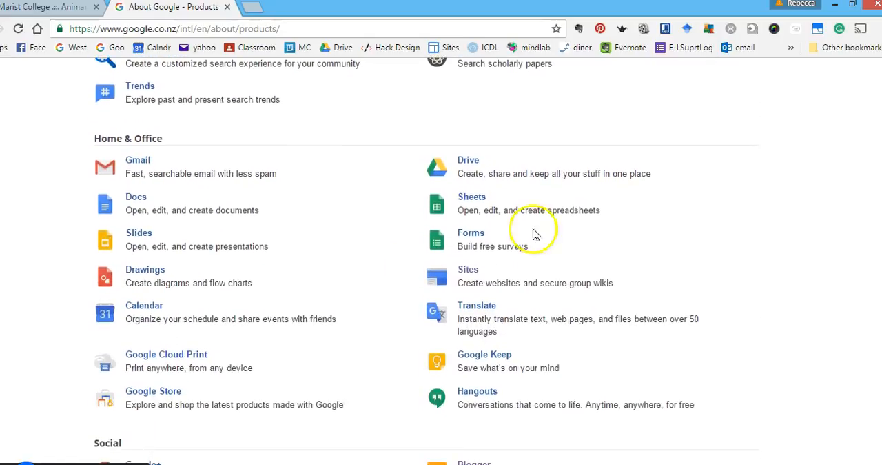
click(468, 270)
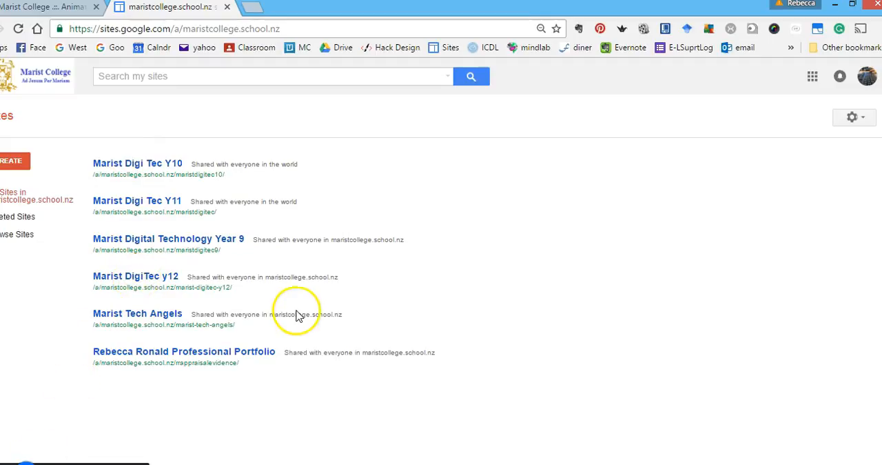
Start a new blank-template site and name it with the owner's first name in the possessive followed by "history website".
click(21, 163)
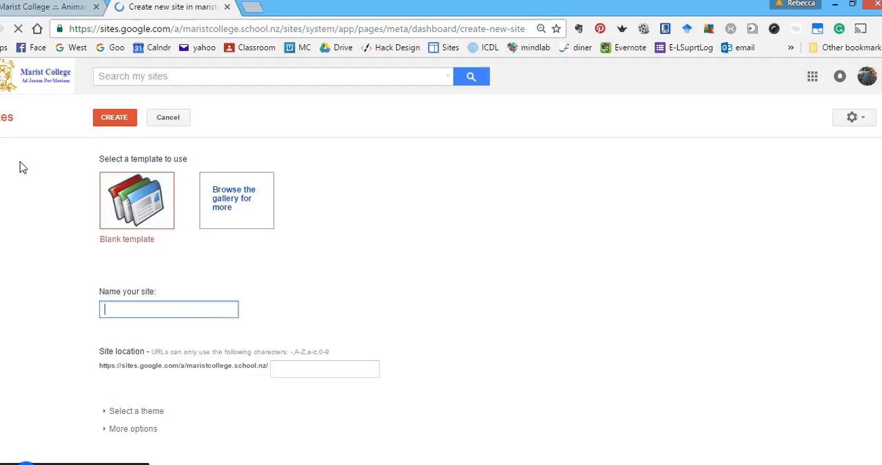
click(125, 306)
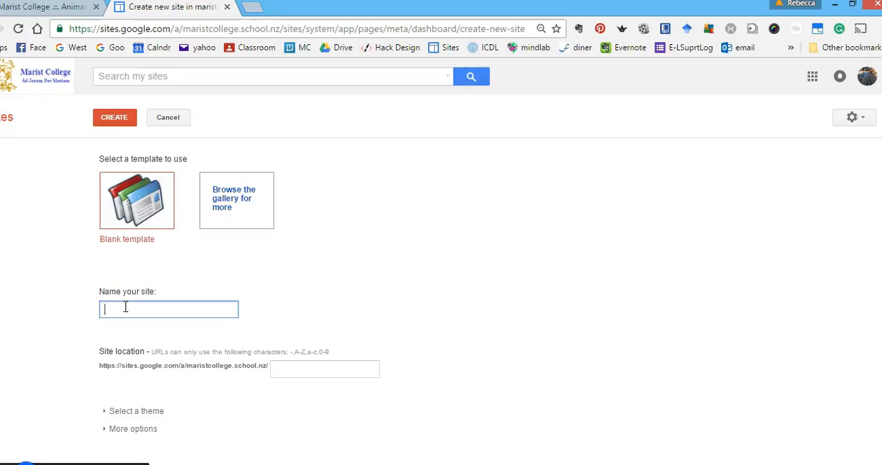
text(Abby's history websie)
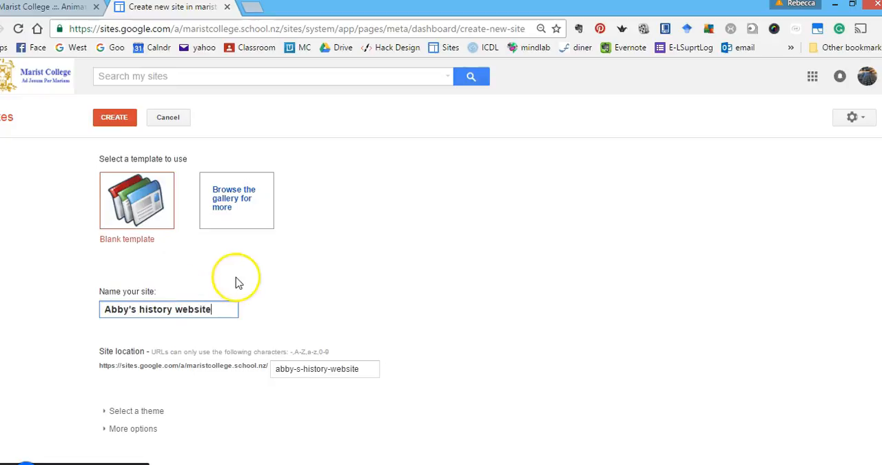
Replace the suggested site location with "history".
triple_click(318, 368)
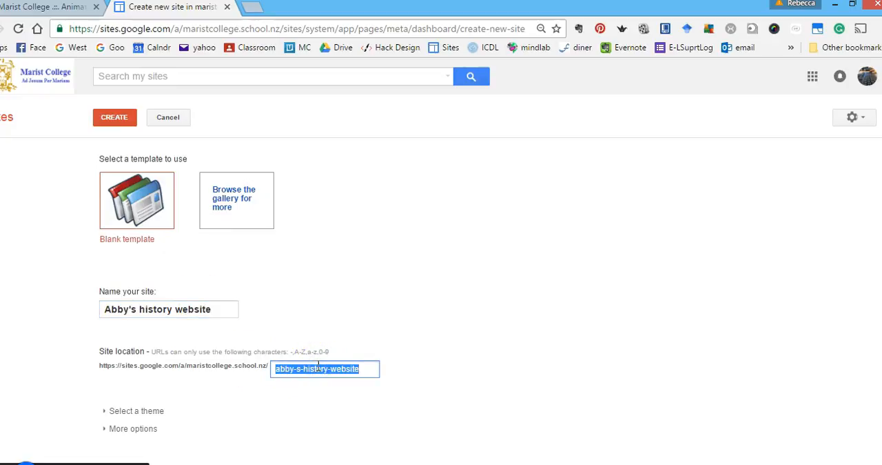
click(357, 371)
text(history)
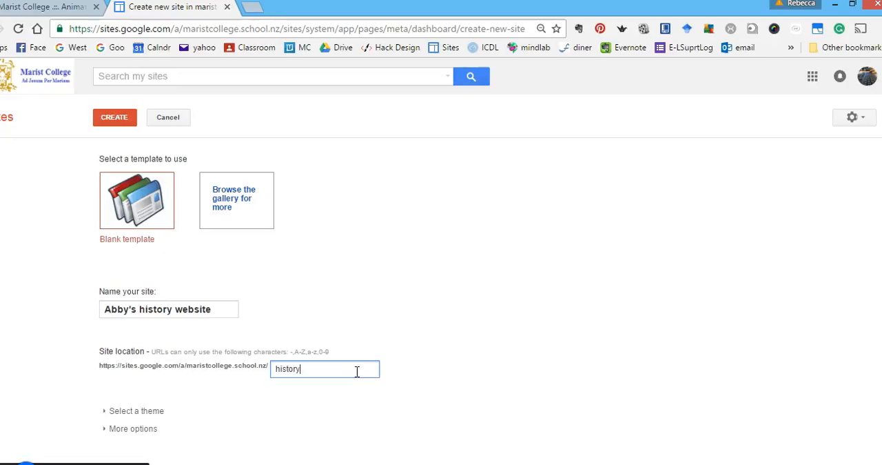
click(428, 375)
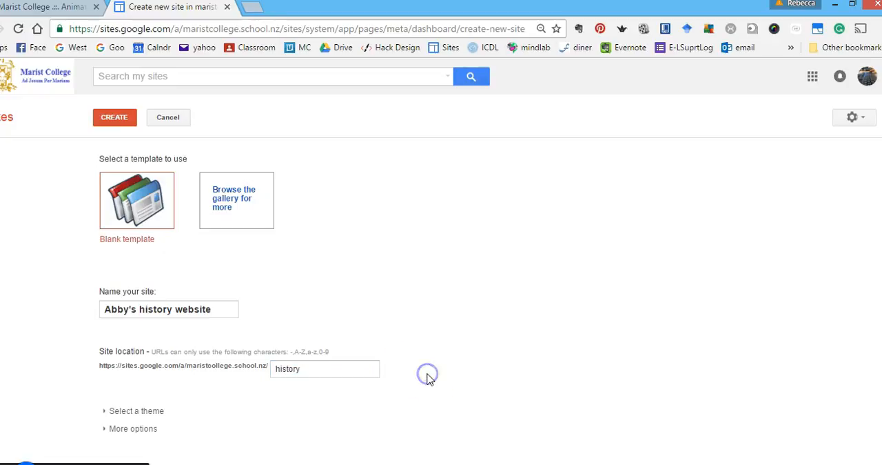
click(398, 371)
click(343, 368)
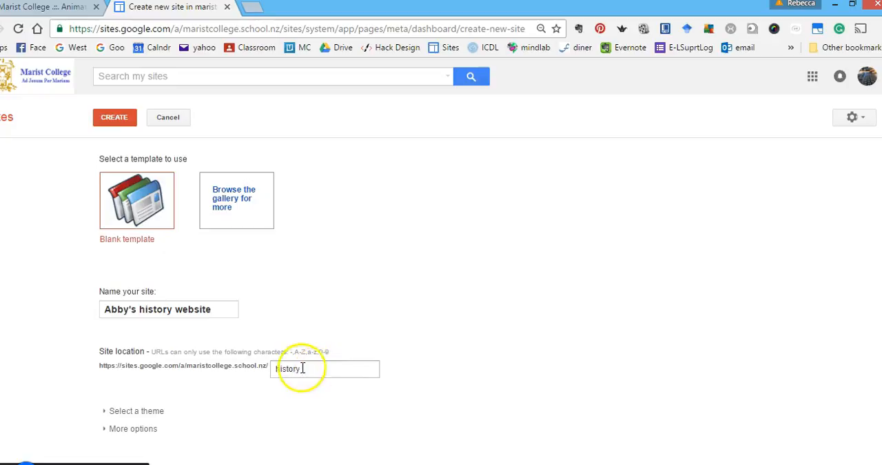
click(314, 368)
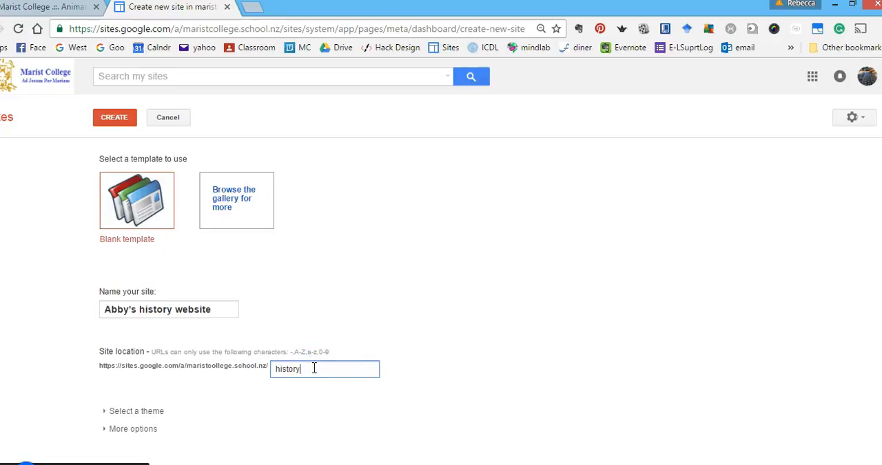
Choose the Terra: Ruby theme for the new site.
click(137, 411)
scroll(138, 413, down, 5)
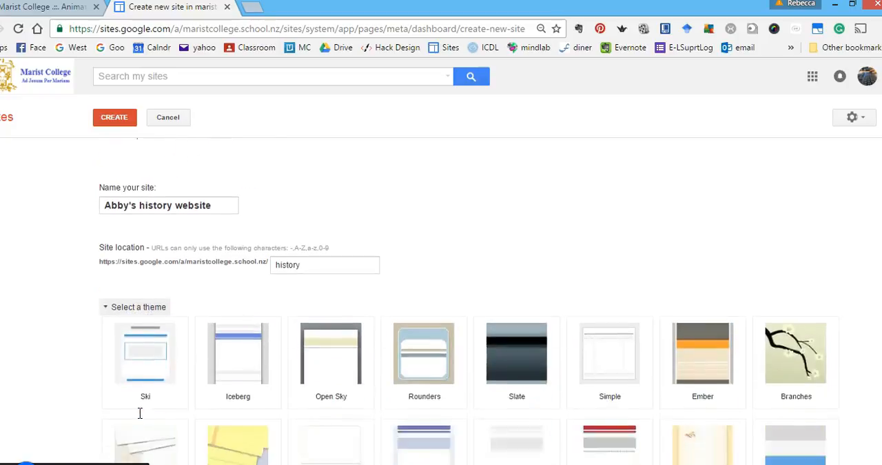
scroll(139, 417, down, 2)
click(784, 251)
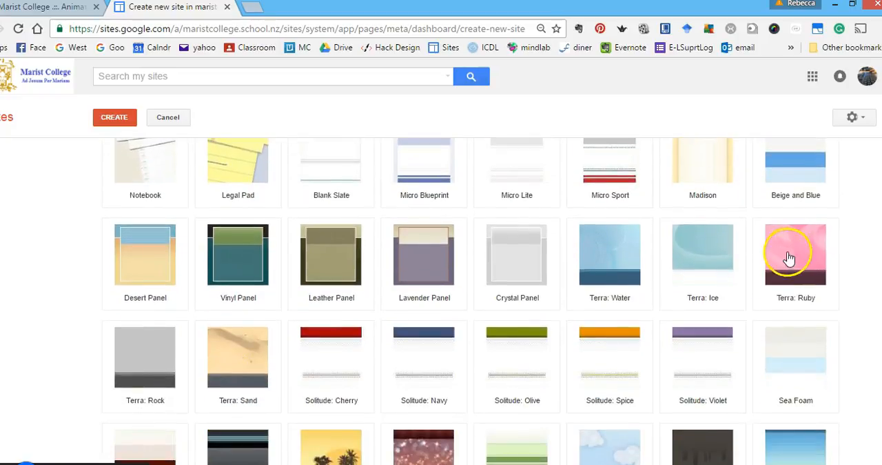
Expand the additional site options below the themes and create the site.
scroll(413, 269, down, 4)
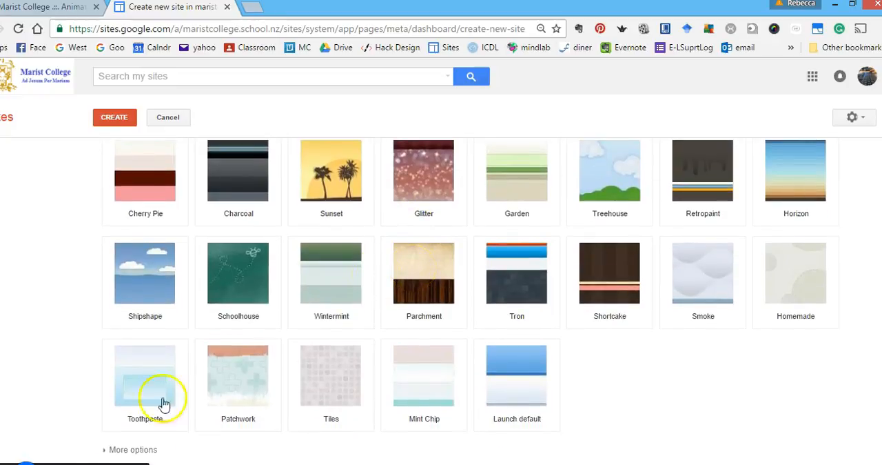
click(138, 452)
scroll(421, 315, up, 5)
click(116, 118)
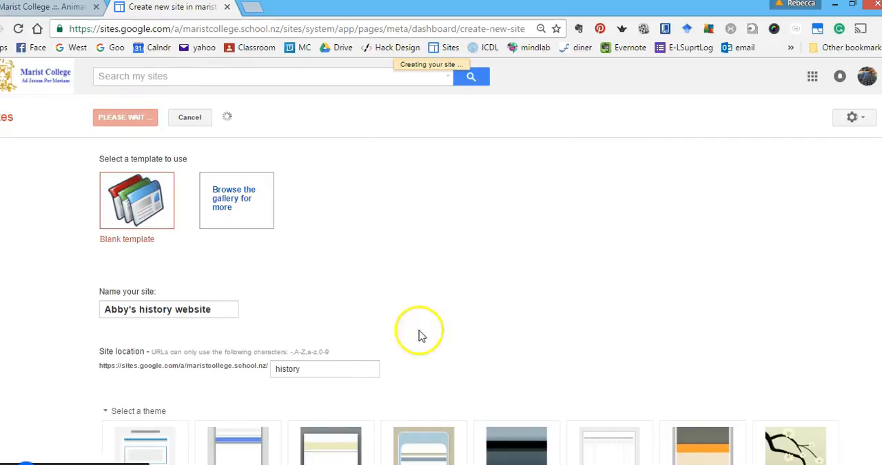
click(306, 370)
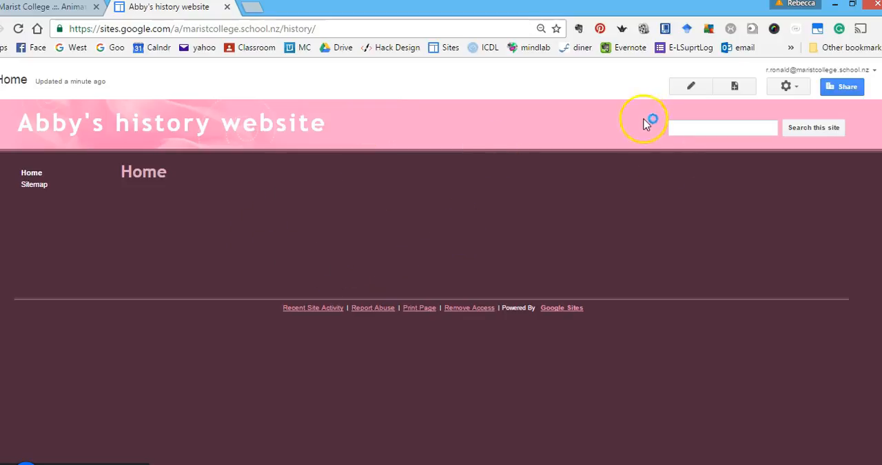
Add the text "Hi and welcome to my website." to the body of the Home page and save the page.
click(692, 94)
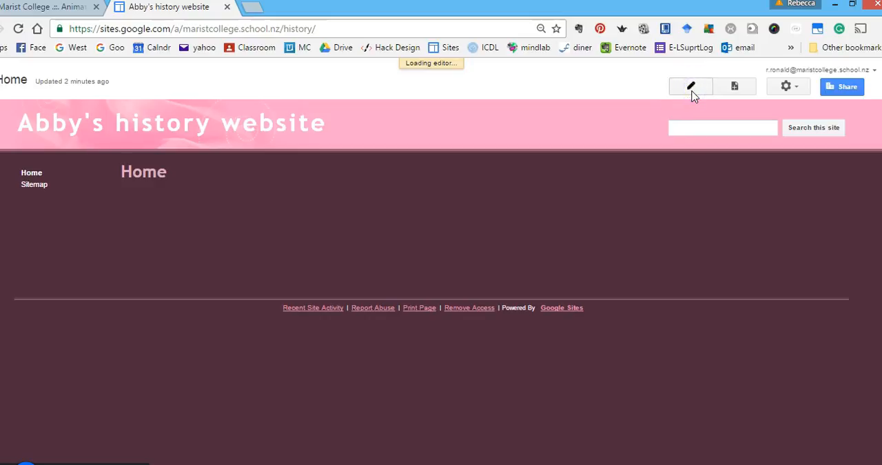
click(411, 267)
text(Hi and welcome )
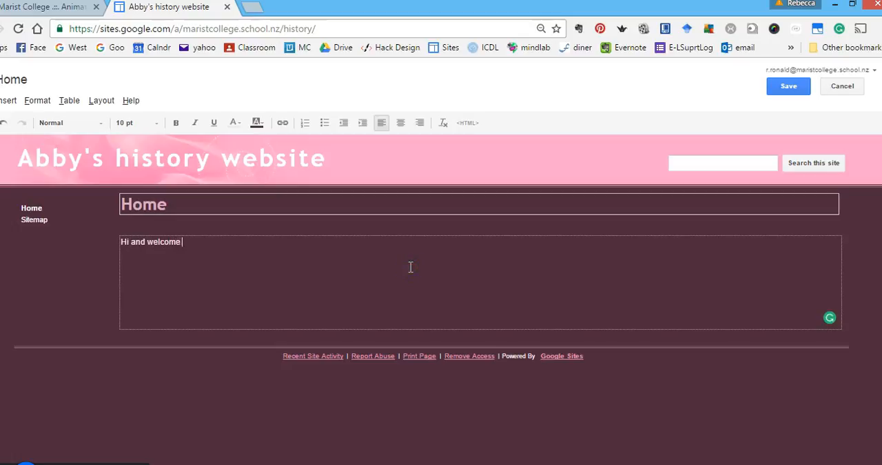
text(to my web)
key(BackSpace)
key(BackSpace)
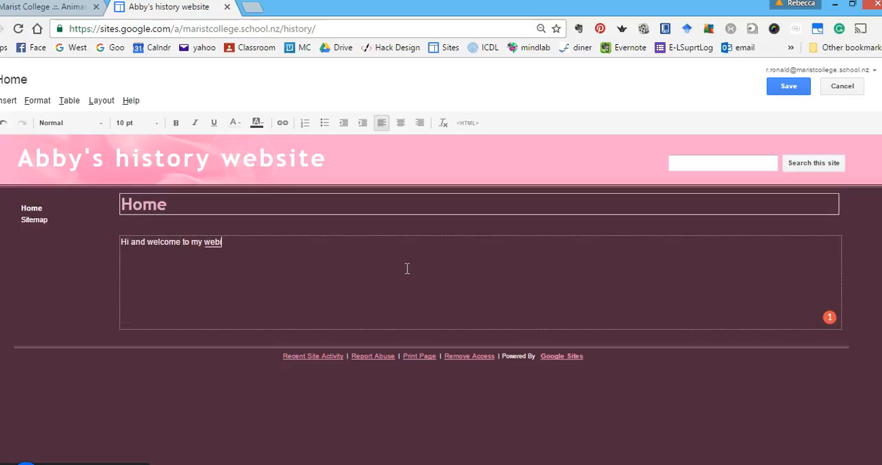
text(site)
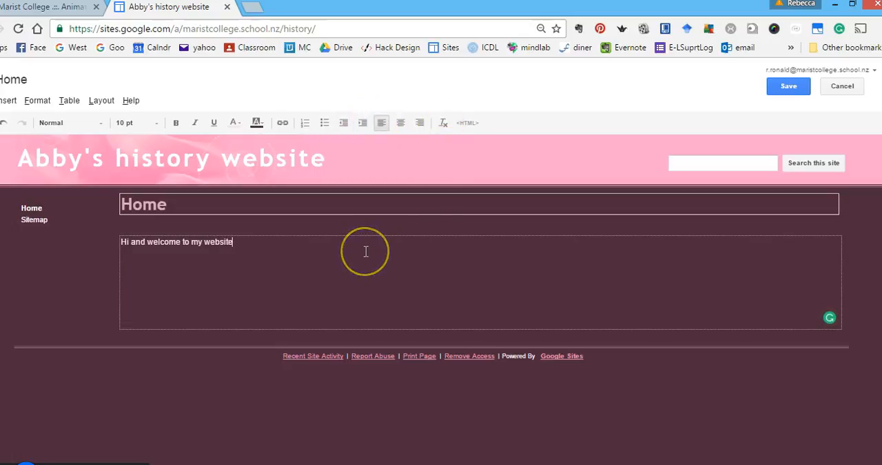
text(.)
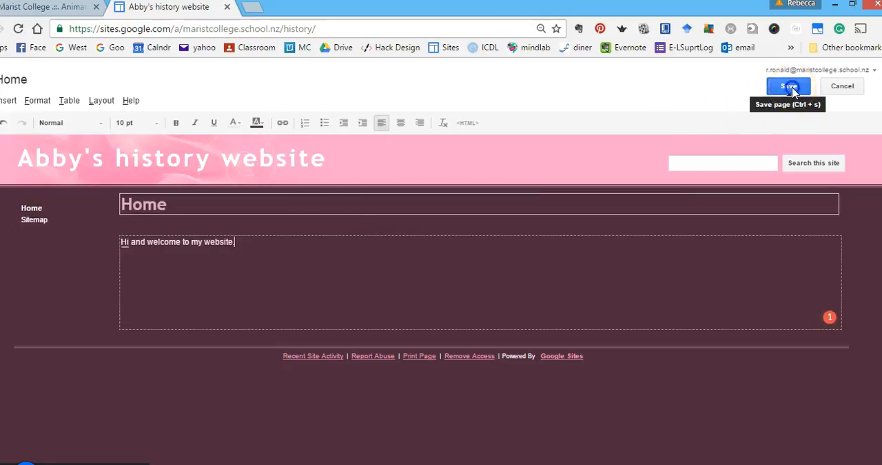
click(790, 87)
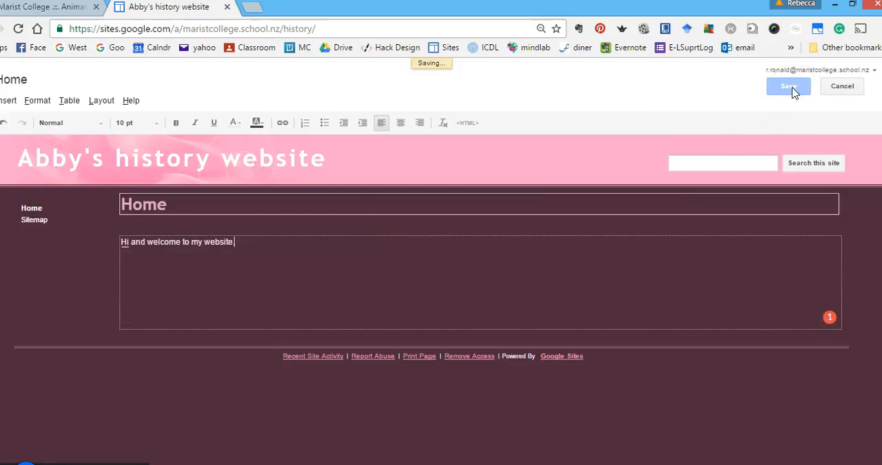
click(532, 255)
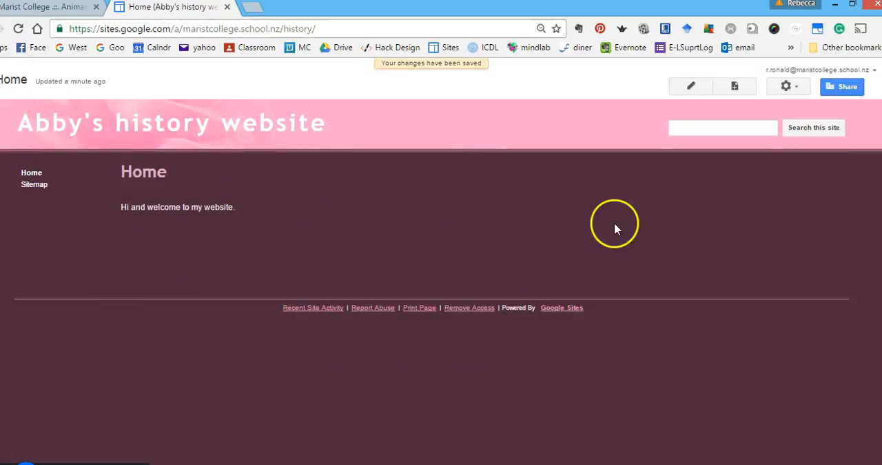
Insert the image 20160829_085026.jpg from the Desktop below the Home page's welcome text and set its size to small.
click(692, 88)
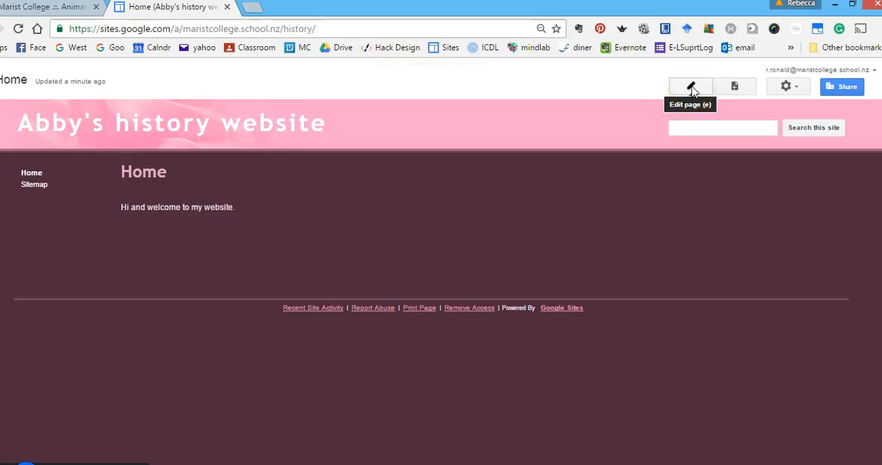
click(692, 89)
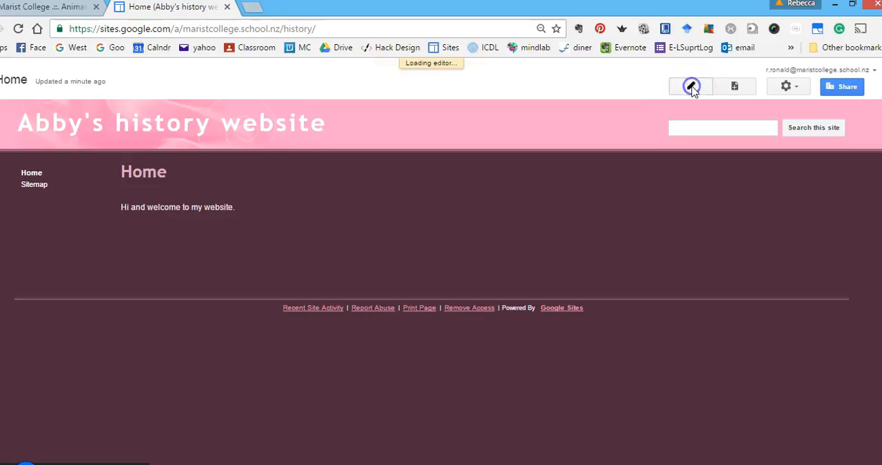
click(255, 247)
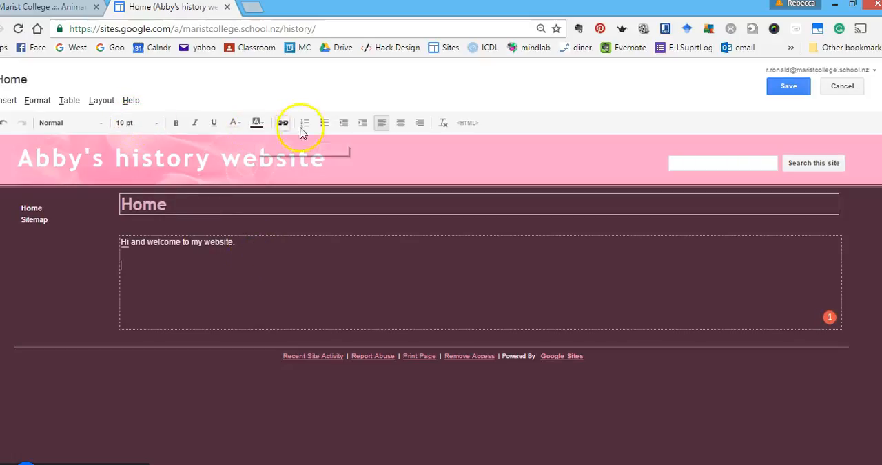
click(11, 101)
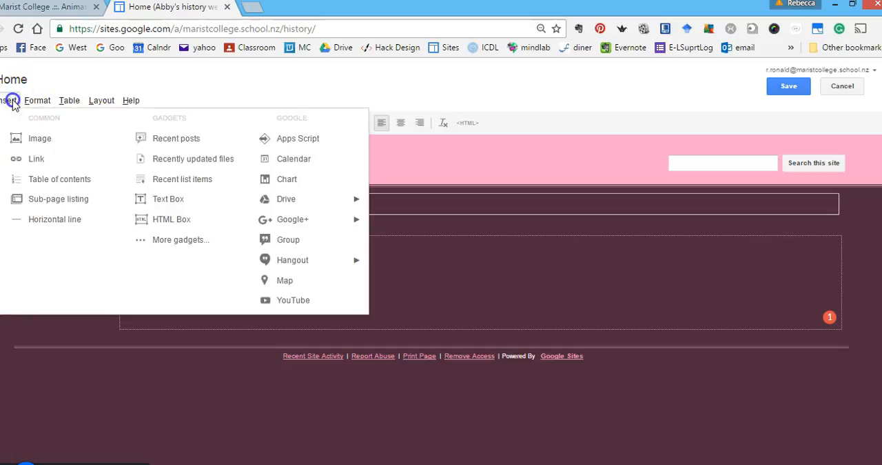
click(46, 141)
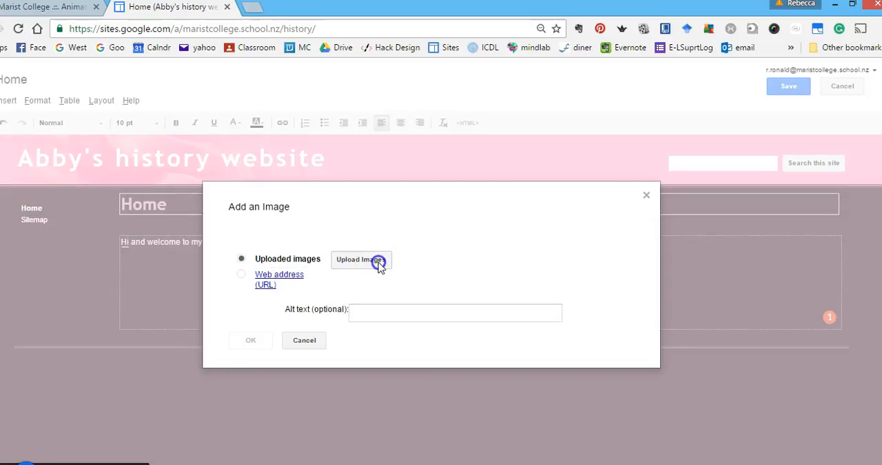
click(378, 262)
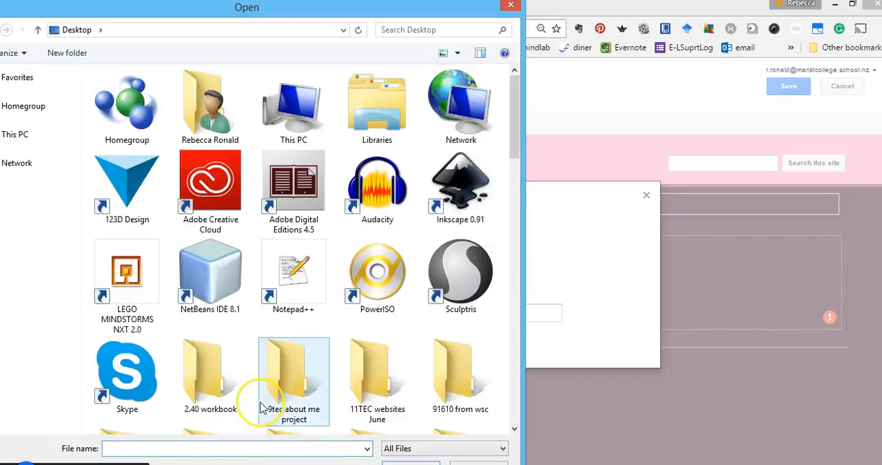
scroll(260, 409, down, 15)
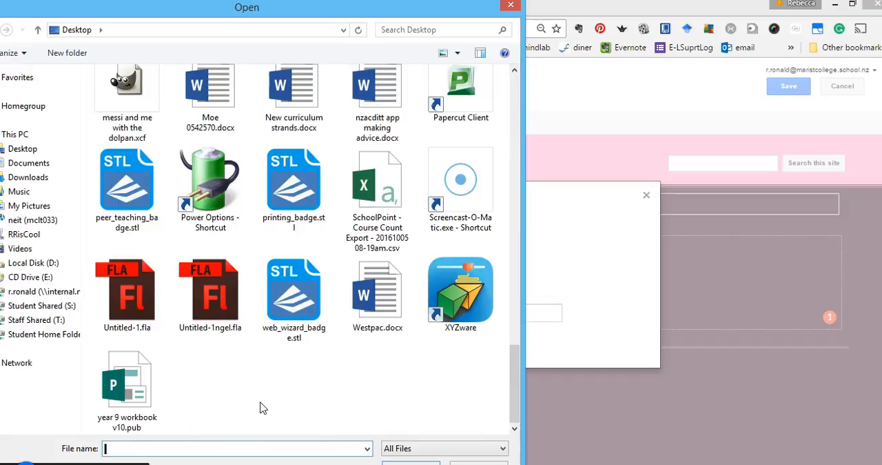
scroll(348, 375, up, 8)
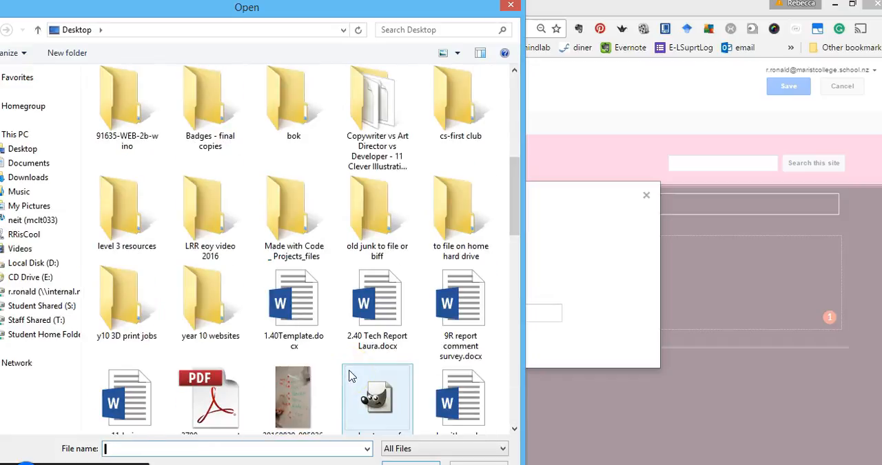
click(285, 414)
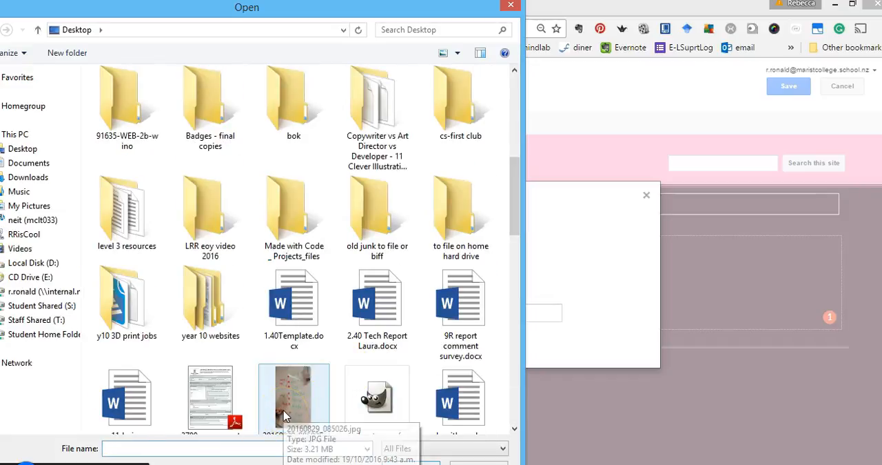
double_click(285, 414)
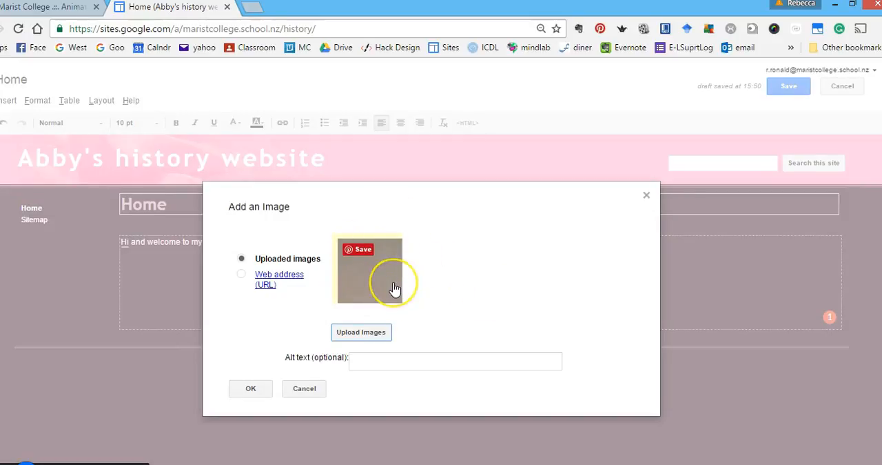
click(250, 388)
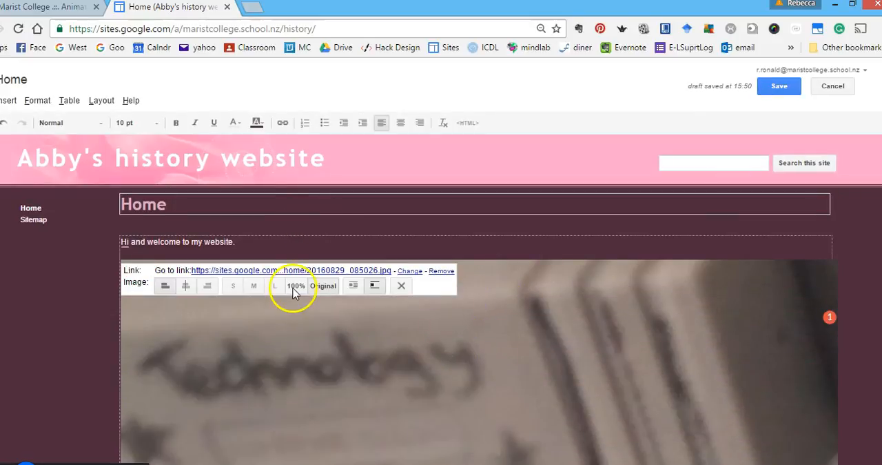
click(233, 286)
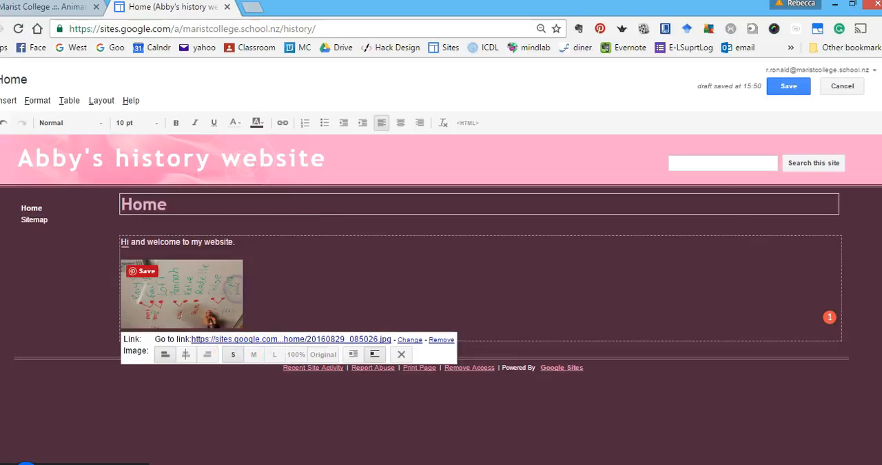
click(316, 267)
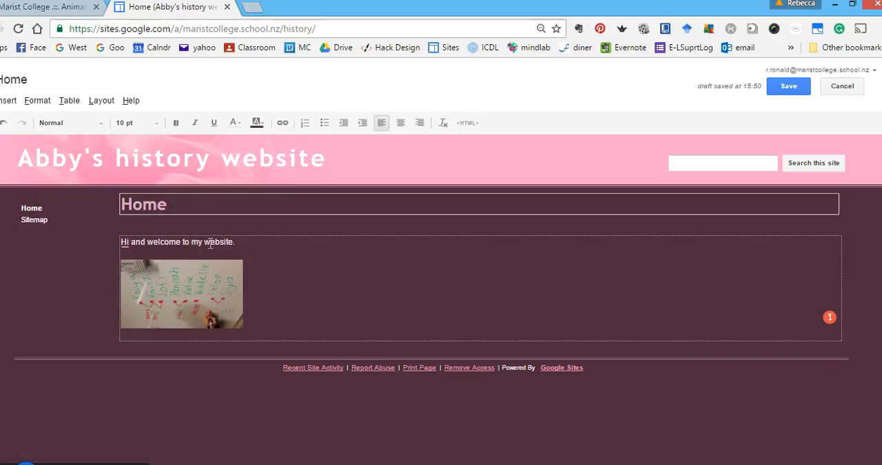
Add the line "Click HERE to see more..." beneath the image on the Home page.
click(279, 315)
key(Return)
key(Return)
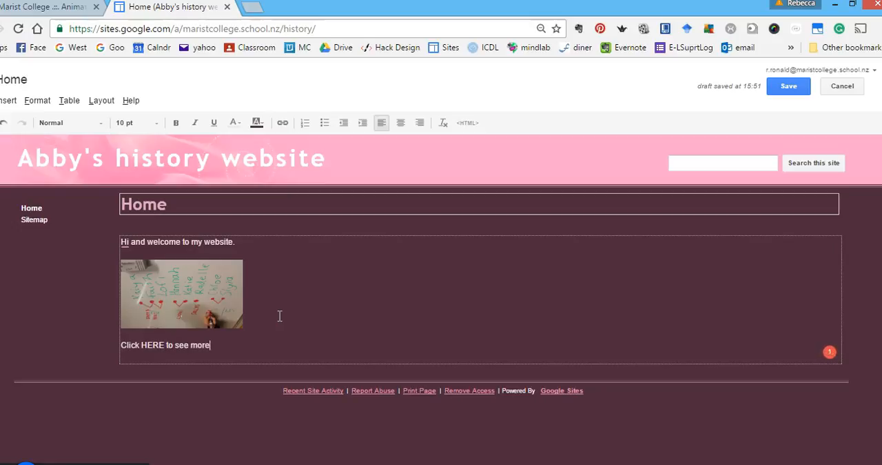
double_click(152, 345)
click(283, 124)
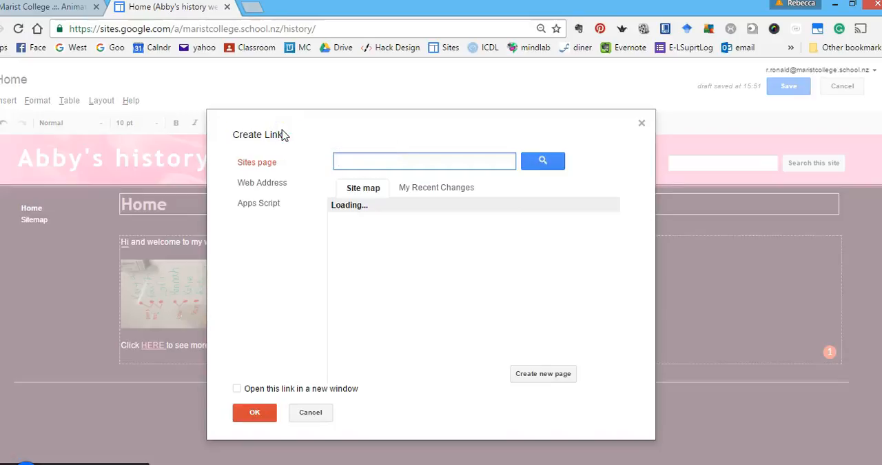
click(640, 122)
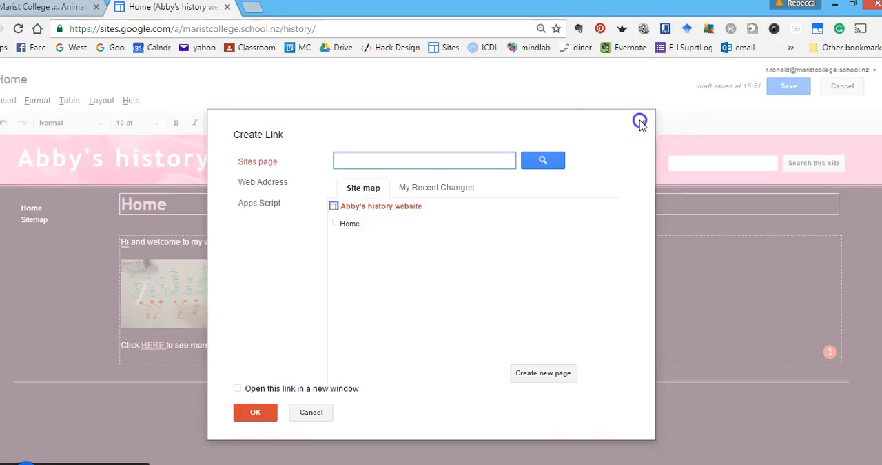
Link the word "HERE" to the web address google.com and have it open in a new window.
double_click(149, 344)
double_click(149, 344)
click(283, 123)
click(283, 123)
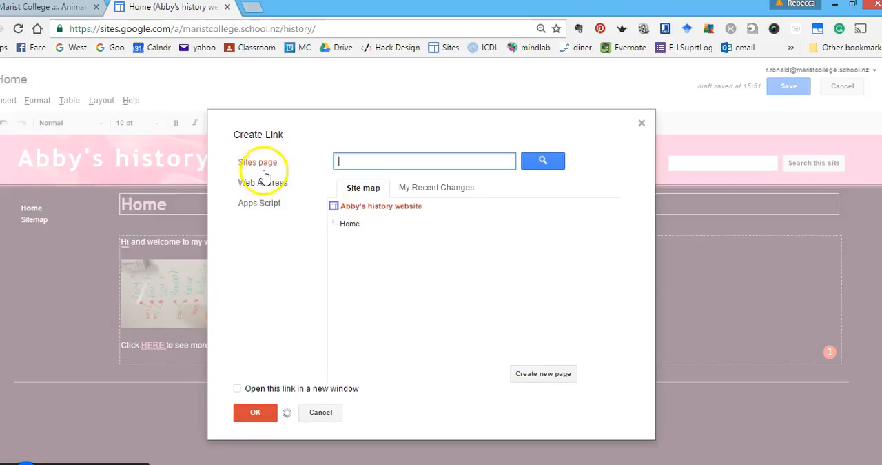
click(264, 183)
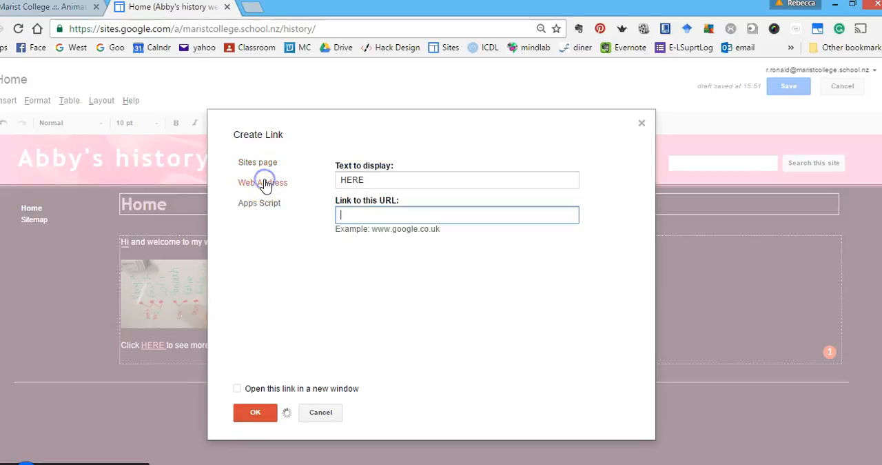
click(348, 215)
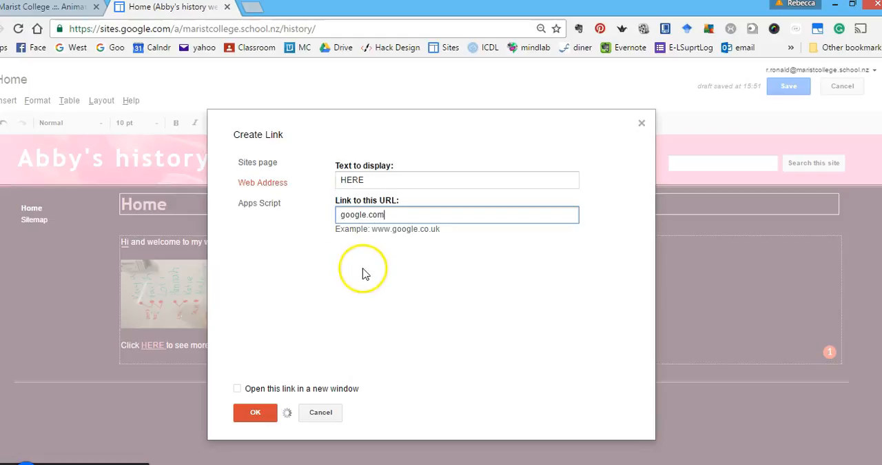
click(237, 390)
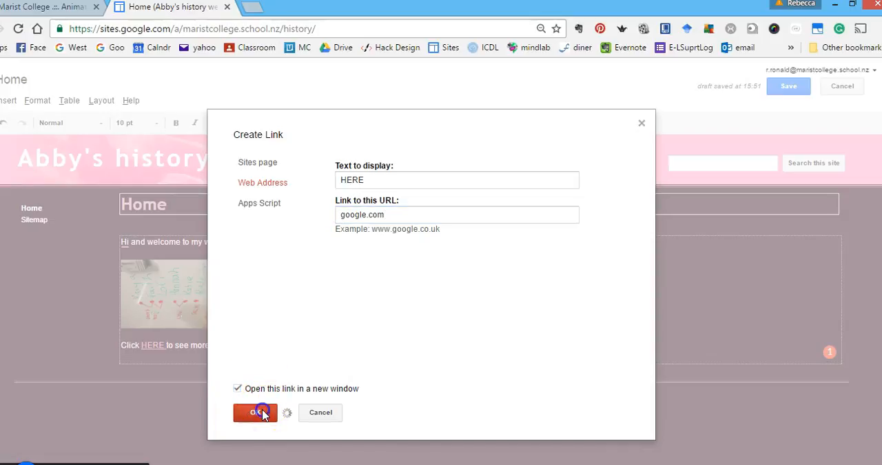
click(256, 412)
Save the Home page and test its HERE link, returning to the site when done.
click(789, 84)
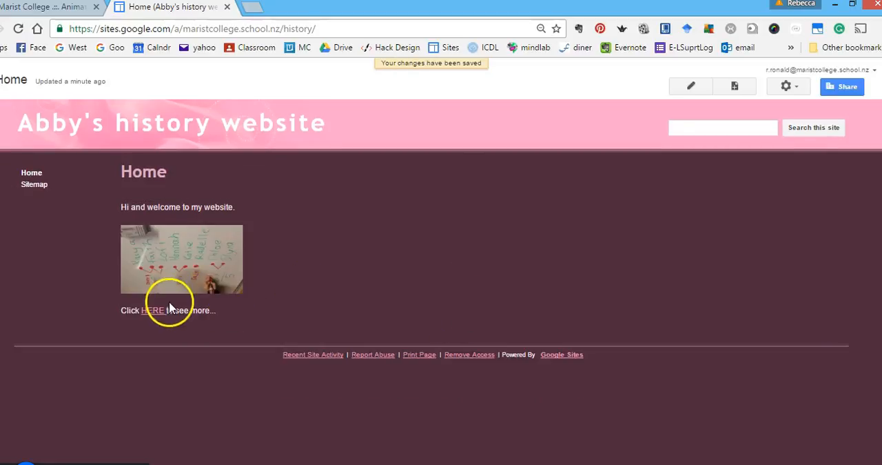
click(153, 311)
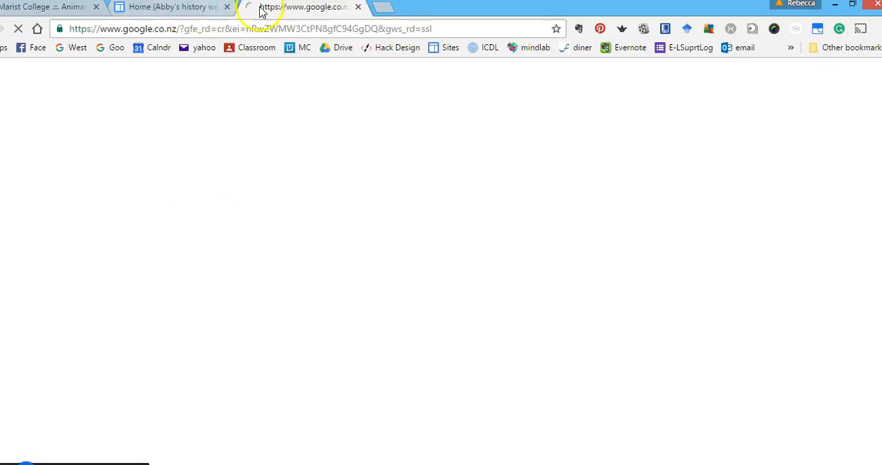
click(180, 9)
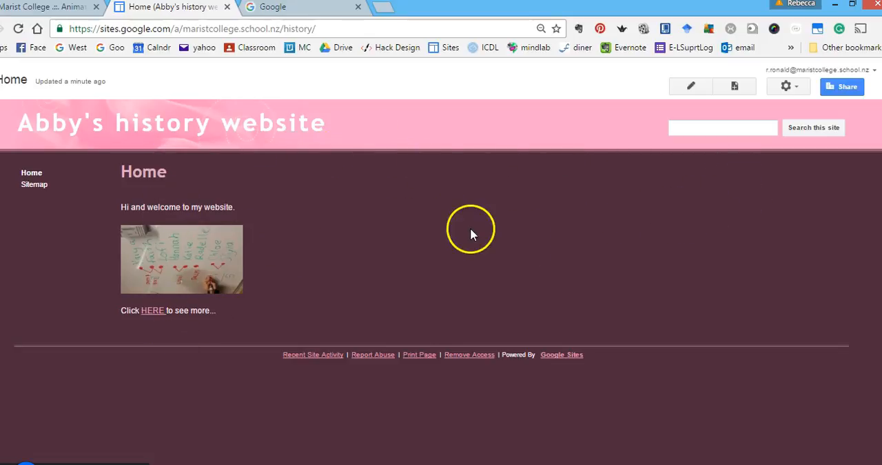
Create a new web page named "Timeline" and place it under Home.
click(734, 90)
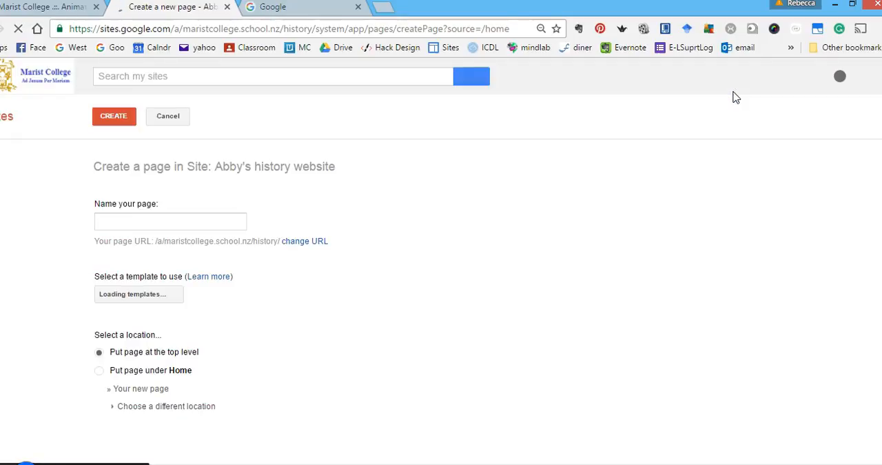
click(216, 219)
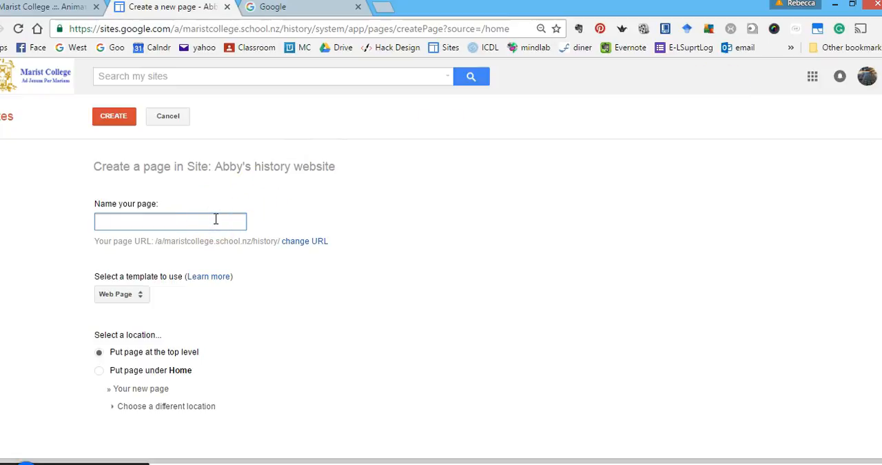
text(Timeli)
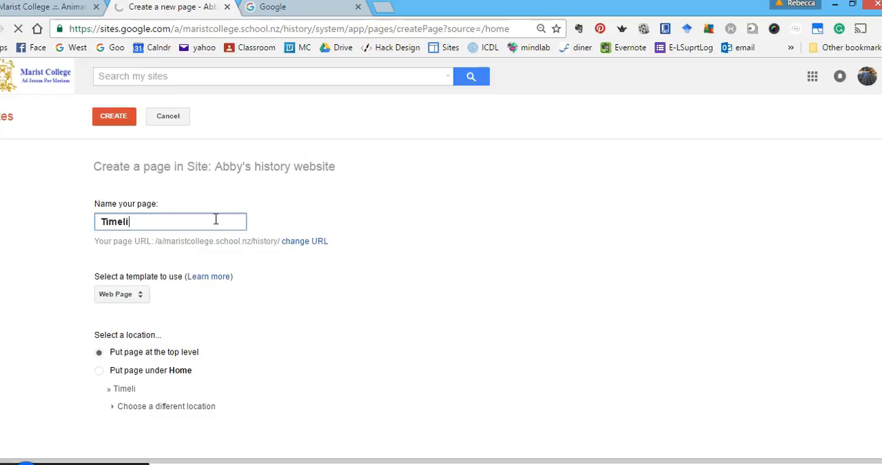
text(ne)
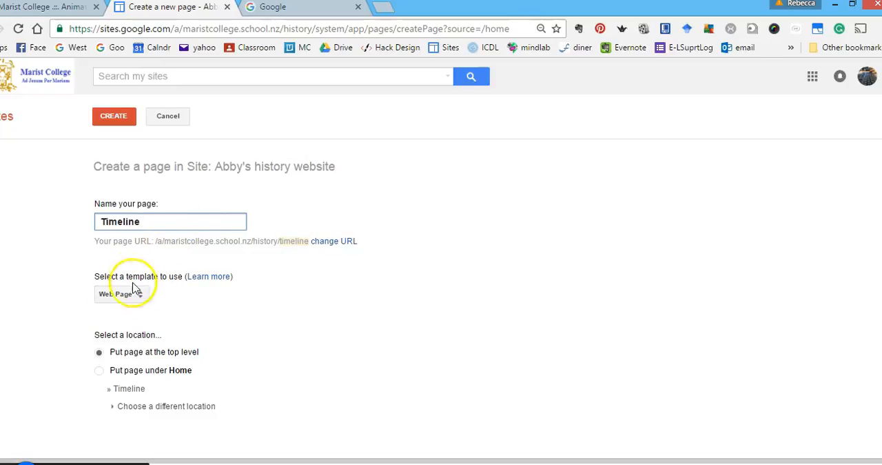
click(101, 370)
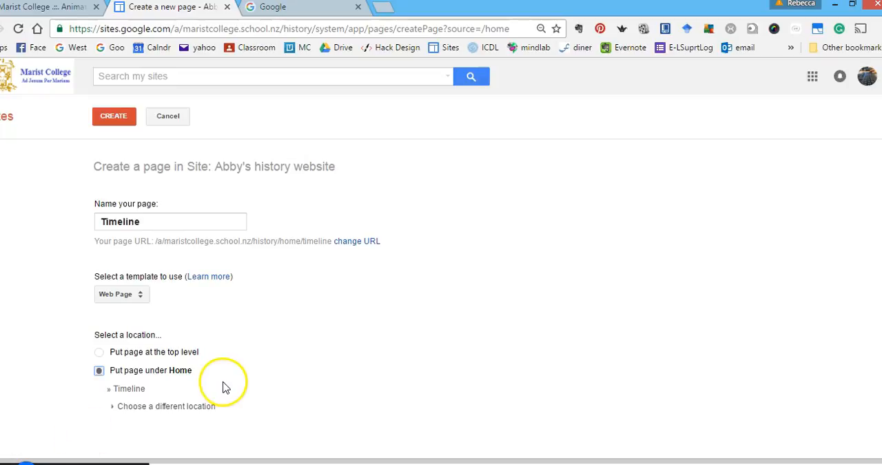
click(119, 117)
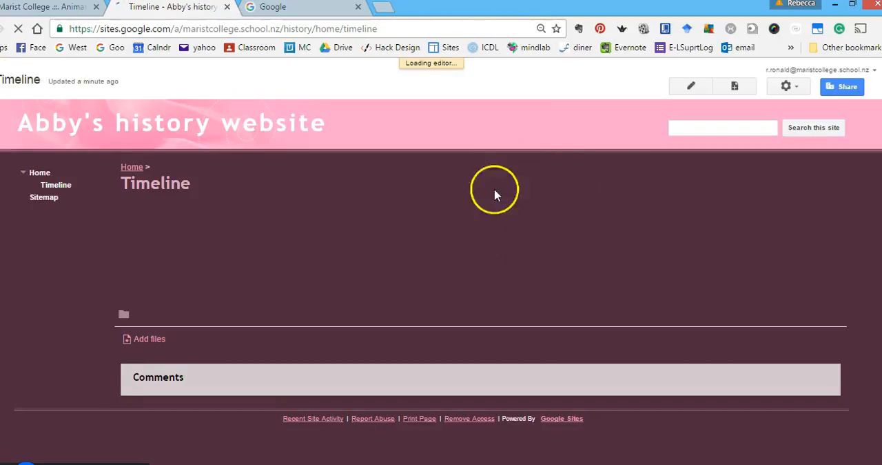
Add the placeholder text "kj;fkha;ohg'oiajdf" to the body of the Timeline page and save it.
click(688, 84)
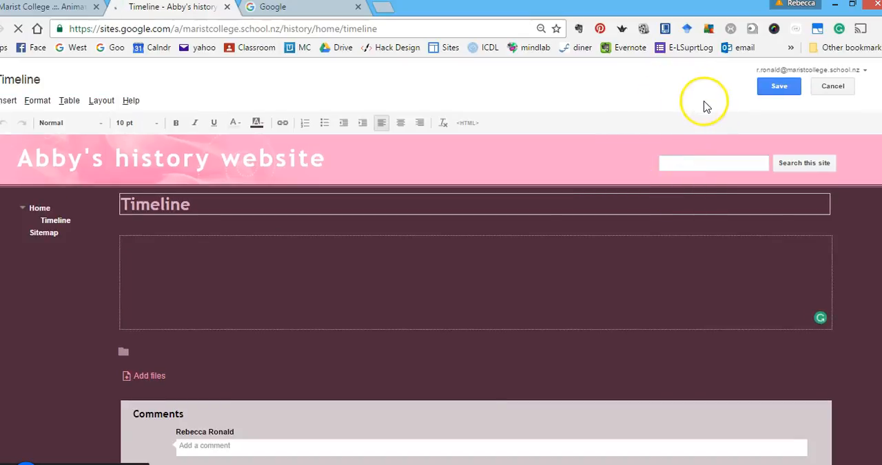
text(kj;lkha;ohg'oiajdf)
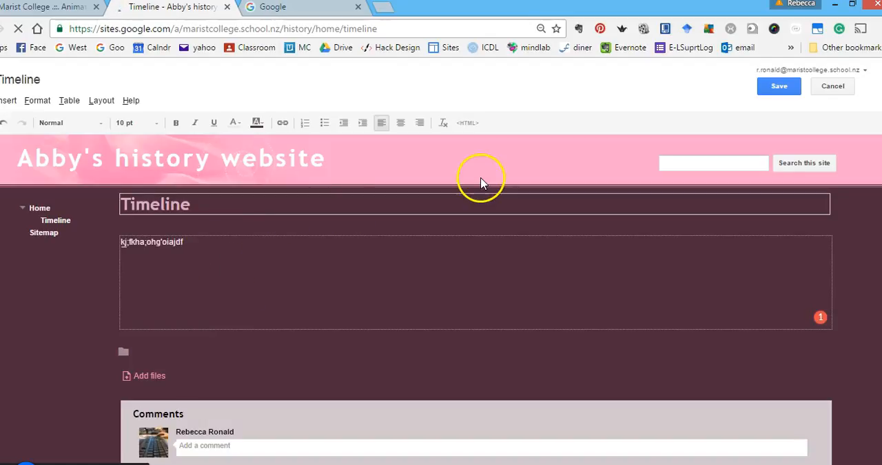
click(765, 88)
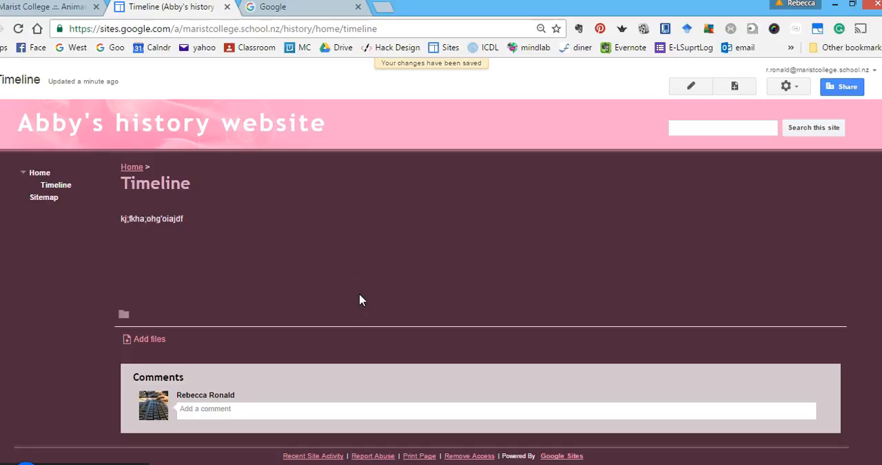
Add the line "Click here if you want to see my timeline..." between the welcome text and the image on the Home page.
click(132, 168)
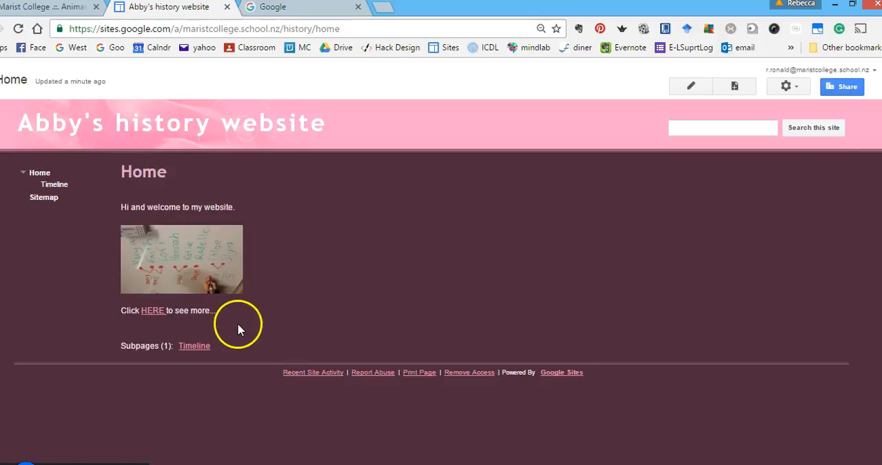
click(689, 87)
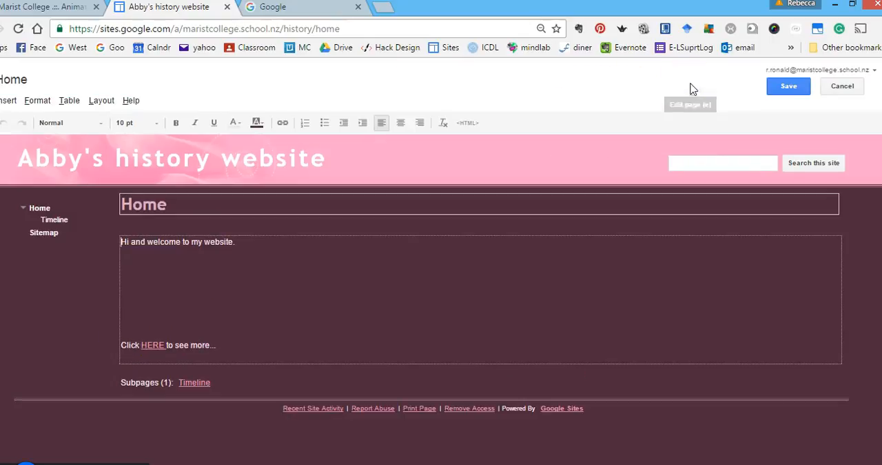
click(378, 281)
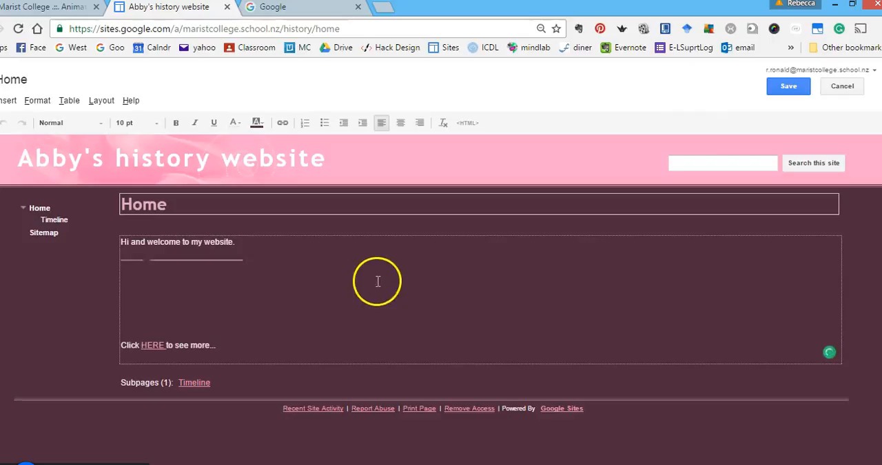
click(299, 243)
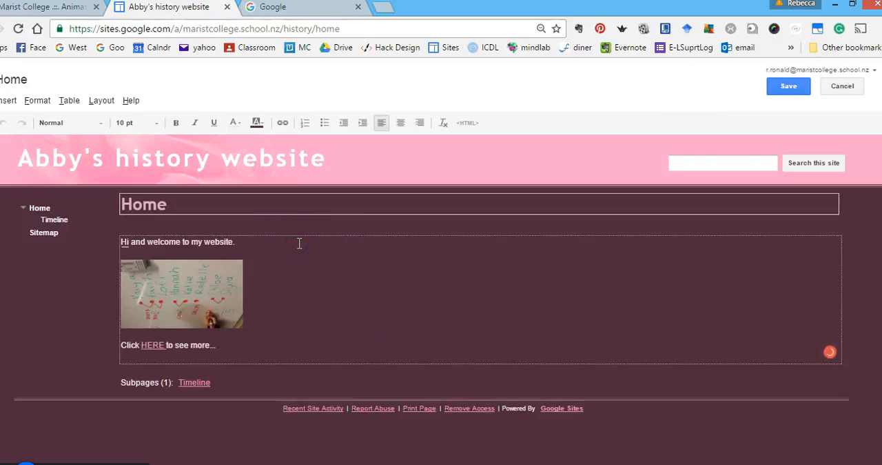
key(Return)
key(Return)
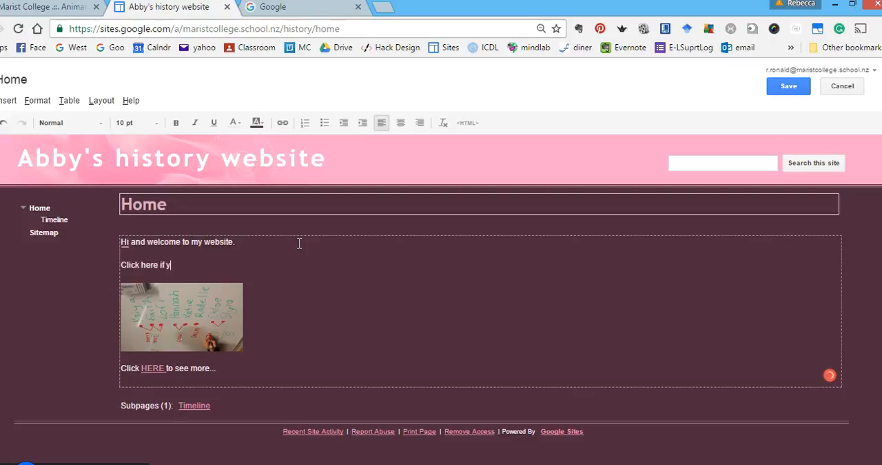
text(Click here if you want to see )
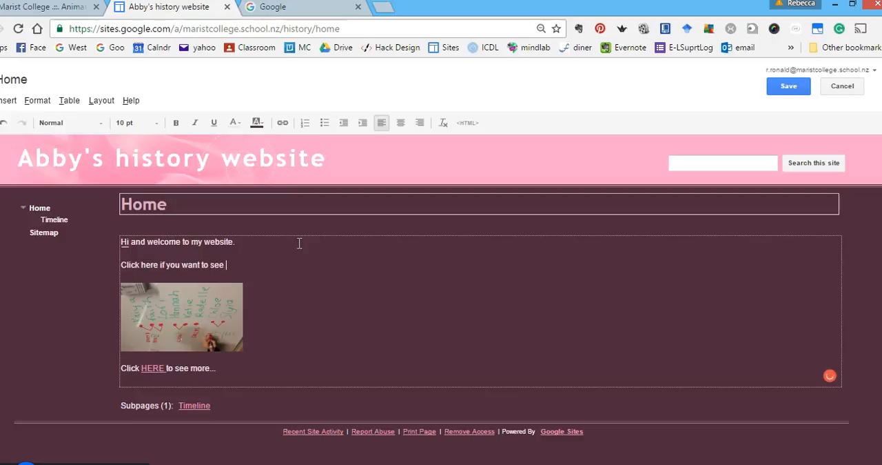
text(my timele)
key(BackSpace)
text(i)
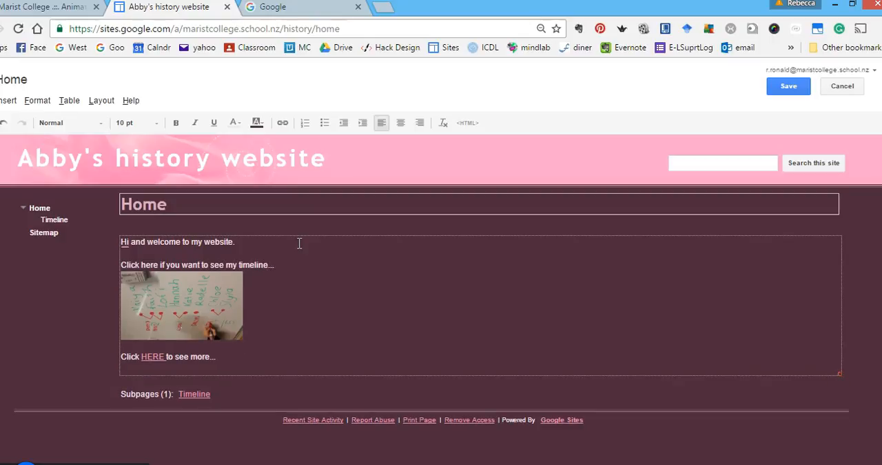
text(ne...)
key(Return)
Make the word "here" in the new timeline sentence bold and underlined.
double_click(149, 266)
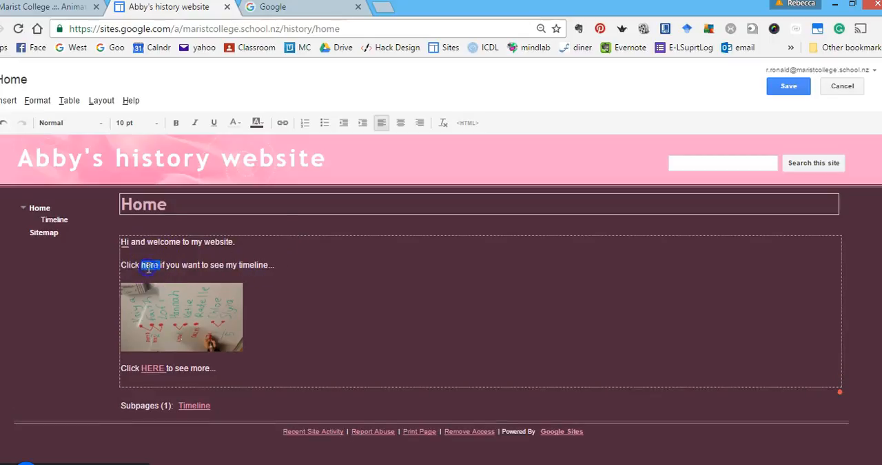
click(177, 123)
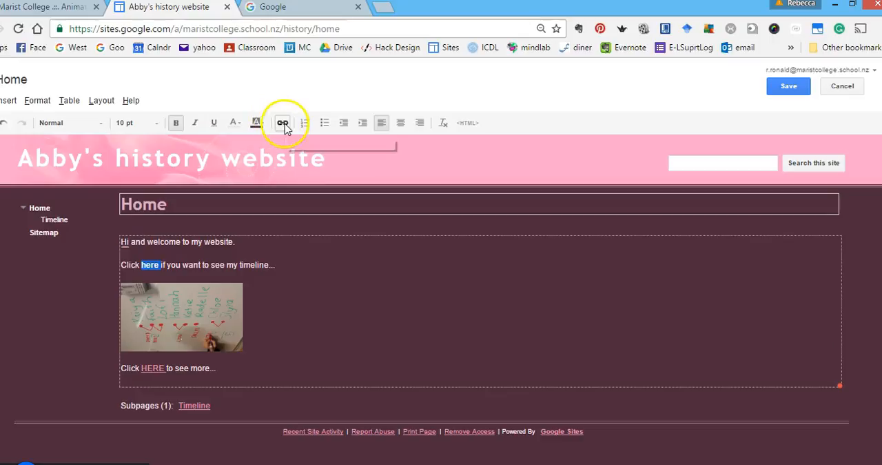
click(214, 125)
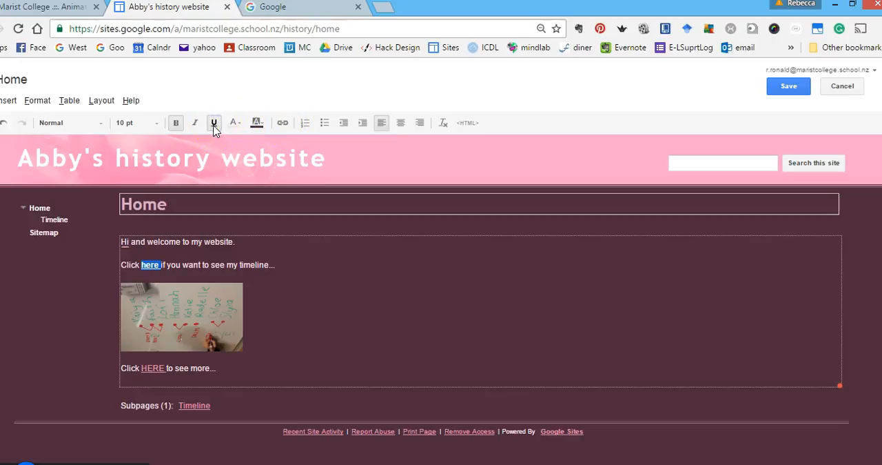
Link the word "here" to the site's Timeline page and test it on the saved Home page.
click(283, 128)
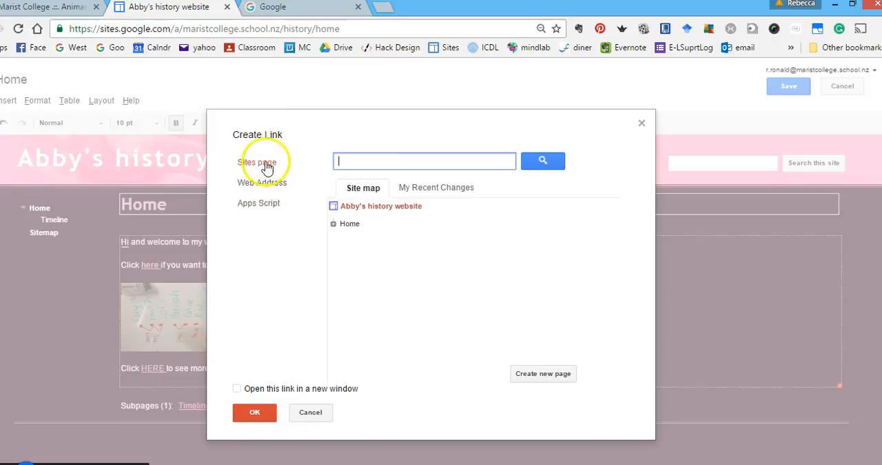
click(333, 225)
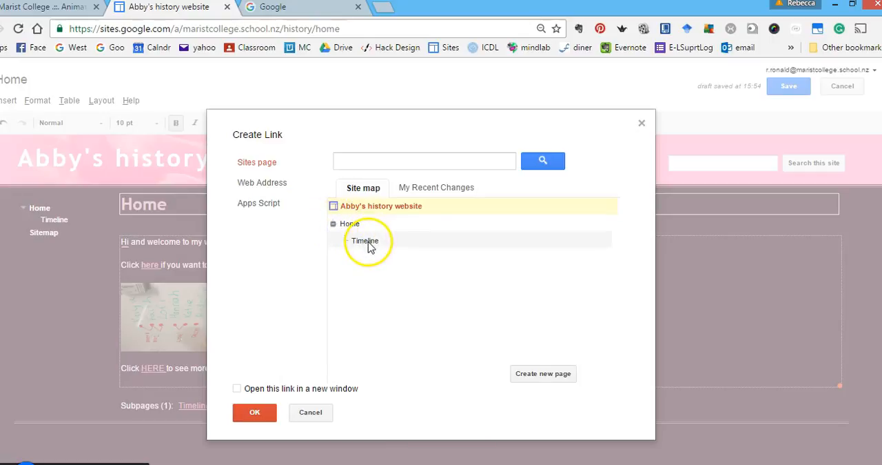
click(366, 241)
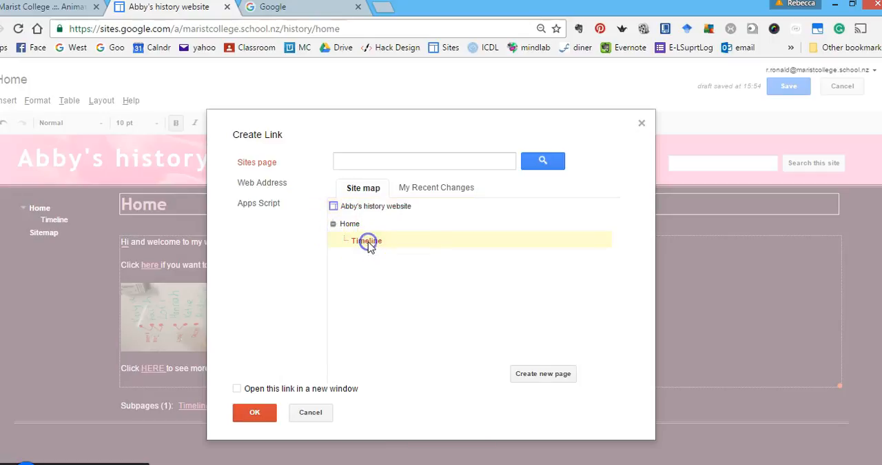
click(252, 413)
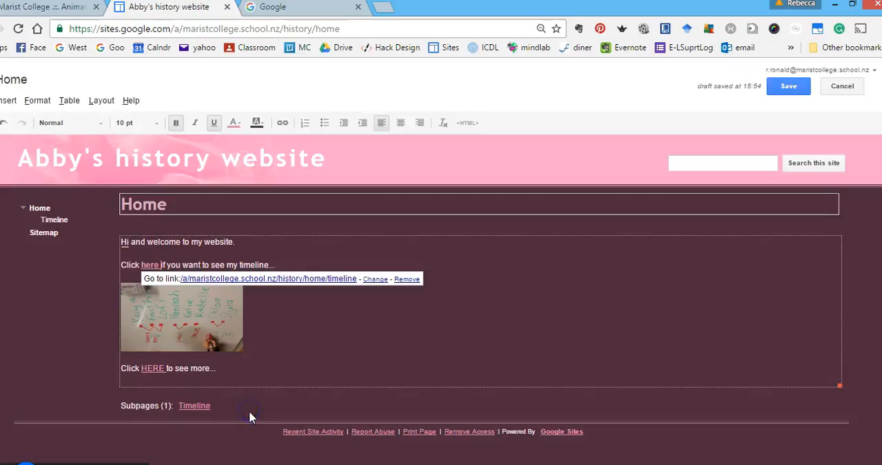
click(789, 86)
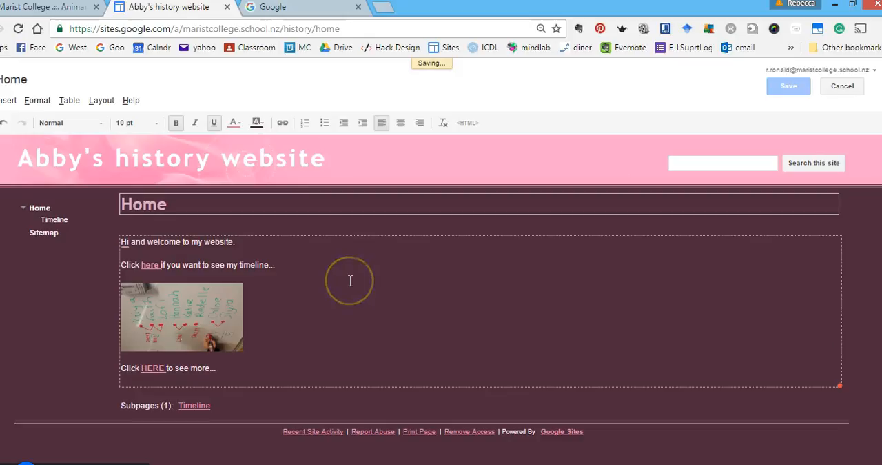
click(151, 231)
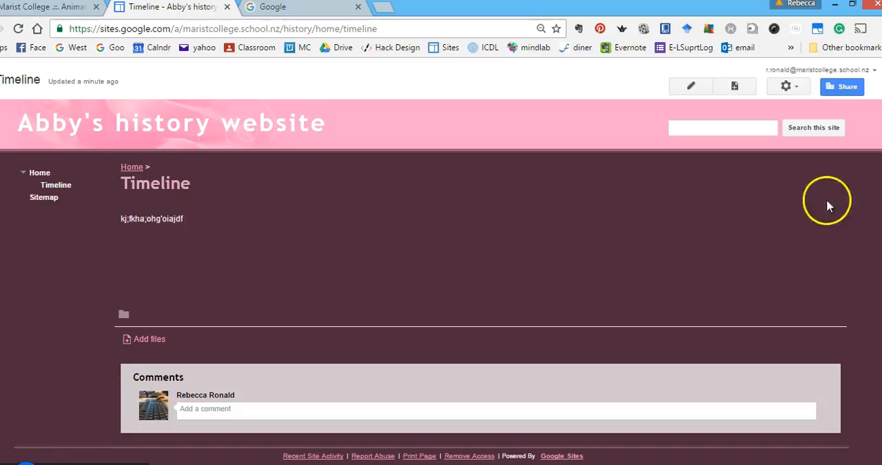
Capitalise the words "History" and "Website" in the site name in the general site settings, and save the settings.
click(791, 87)
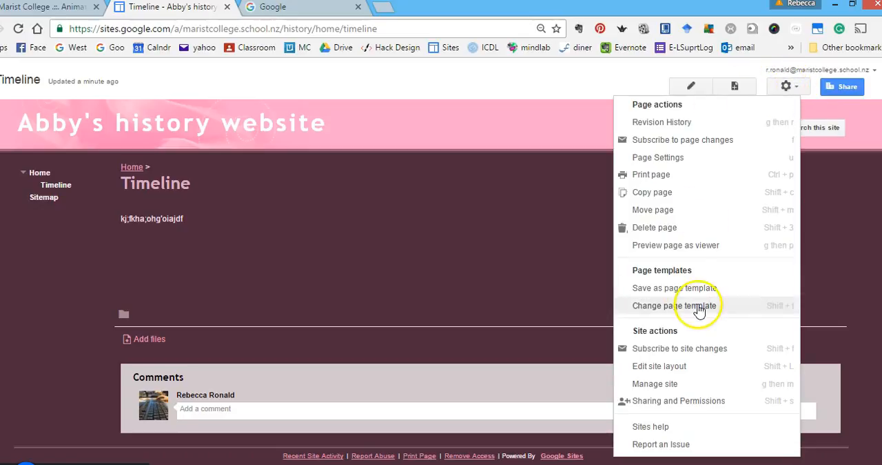
click(667, 386)
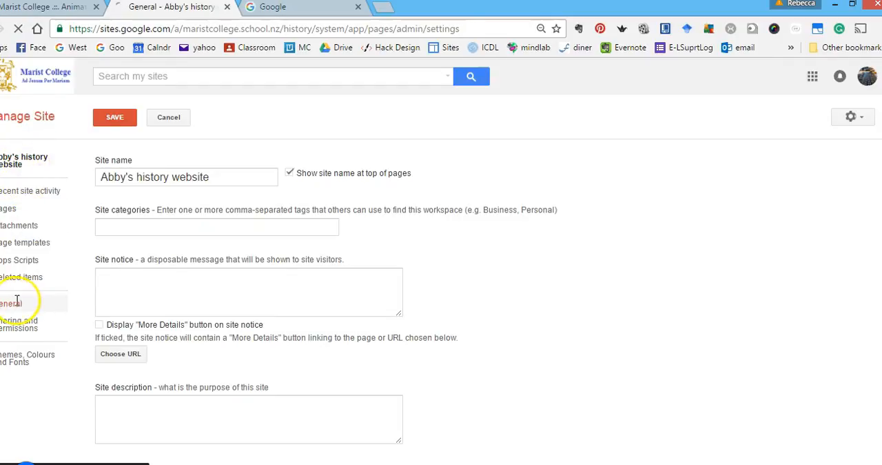
click(138, 176)
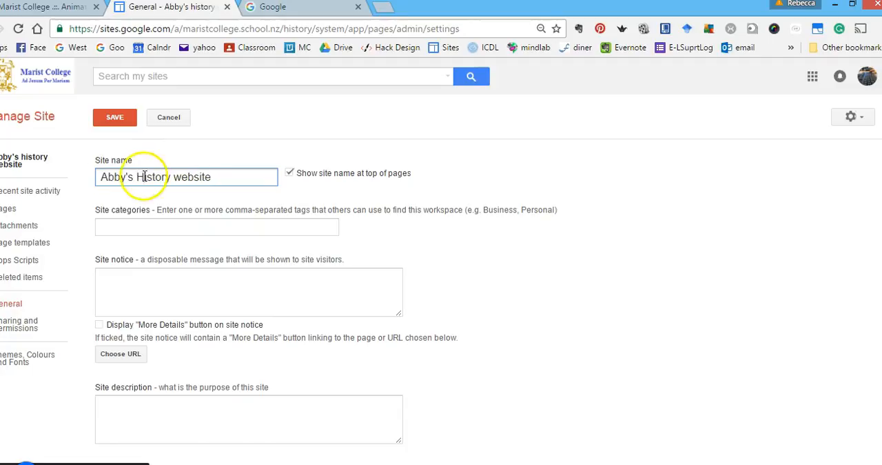
click(183, 176)
key(BackSpace)
text(W)
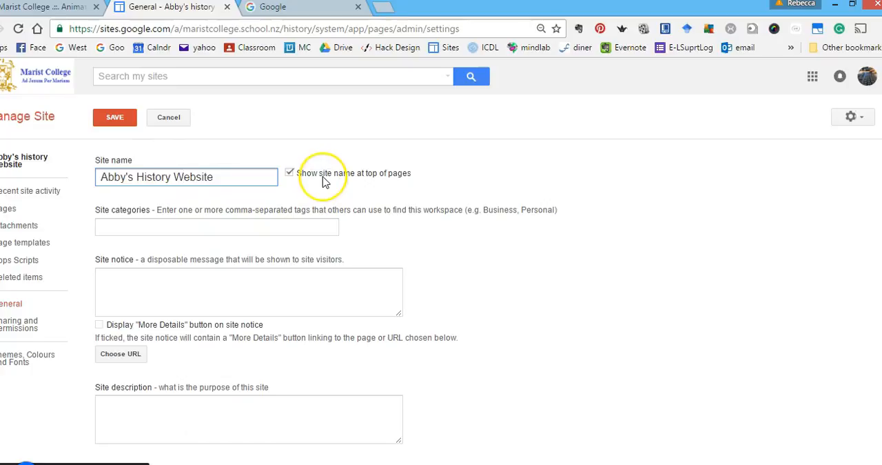
scroll(324, 178, down, 3)
scroll(324, 178, down, 3)
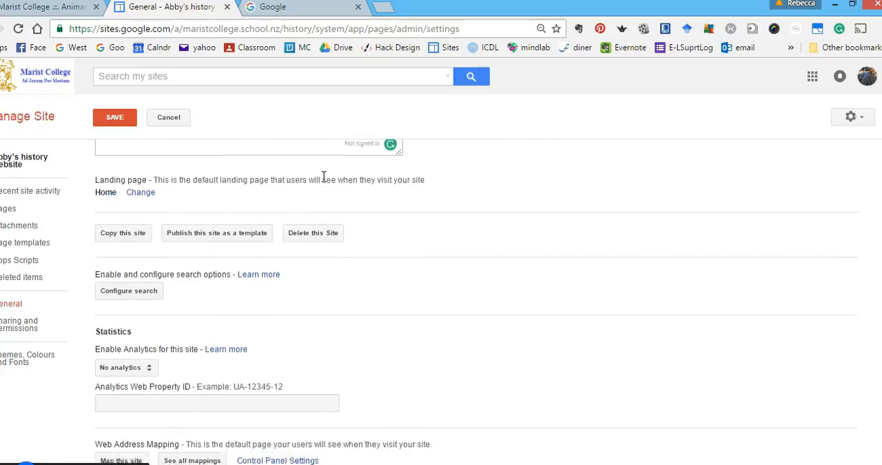
scroll(325, 181, down, 4)
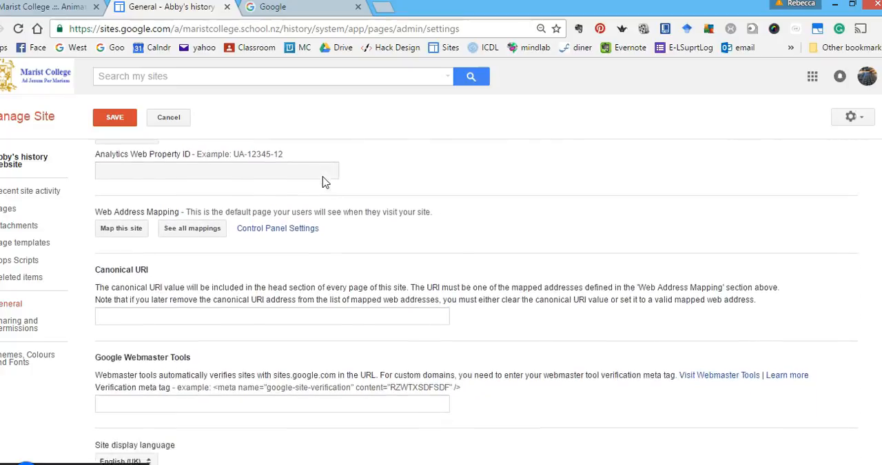
click(31, 321)
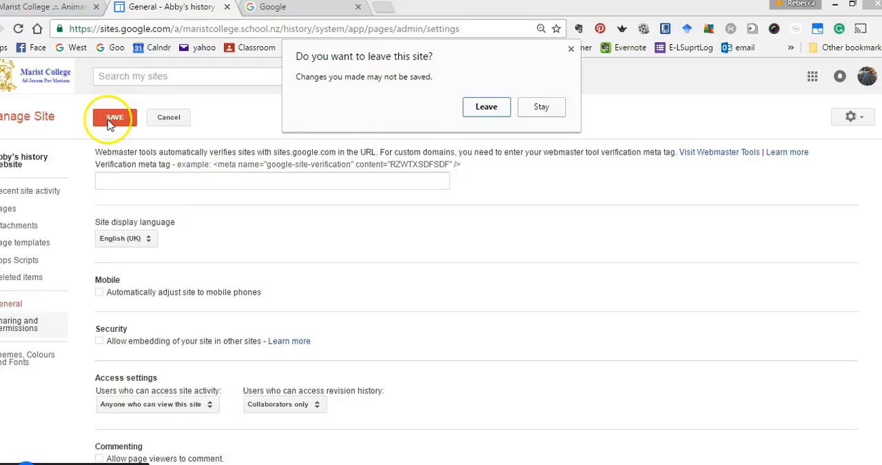
click(558, 109)
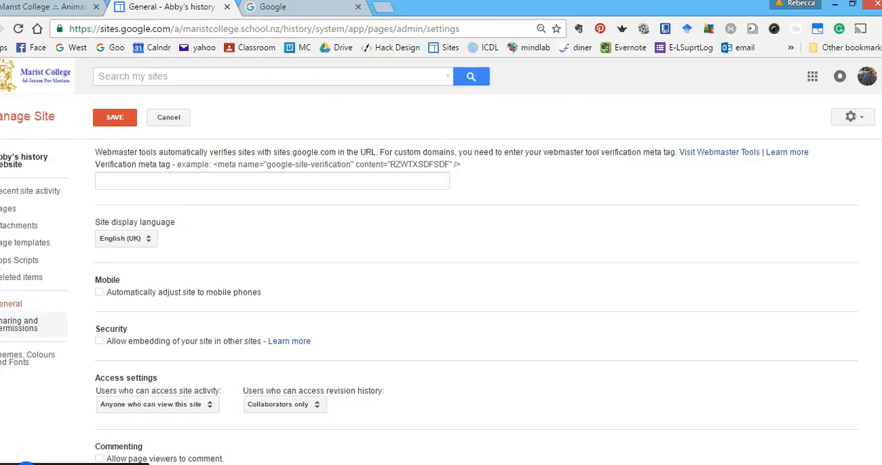
click(114, 118)
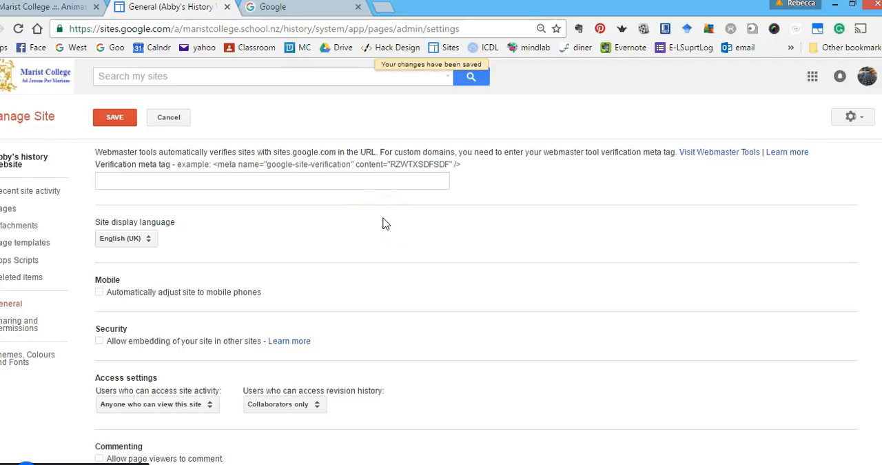
Change the site's sharing permissions so that anyone within Marist College "Can view", and save the change.
click(18, 325)
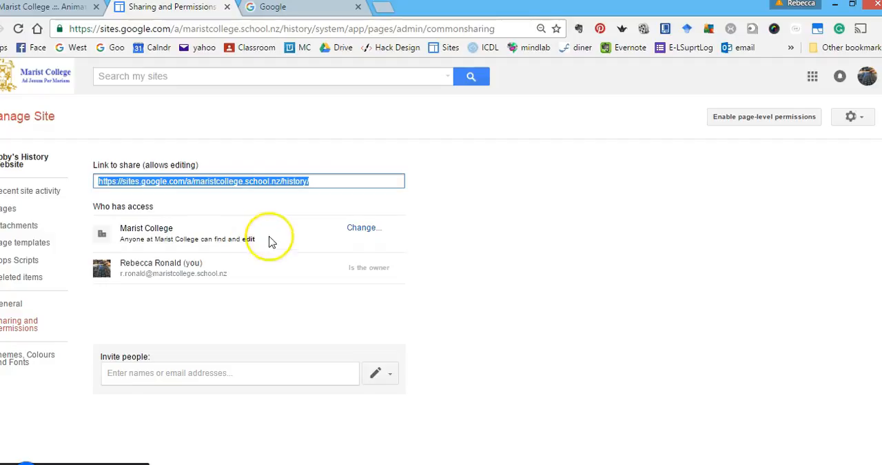
click(363, 230)
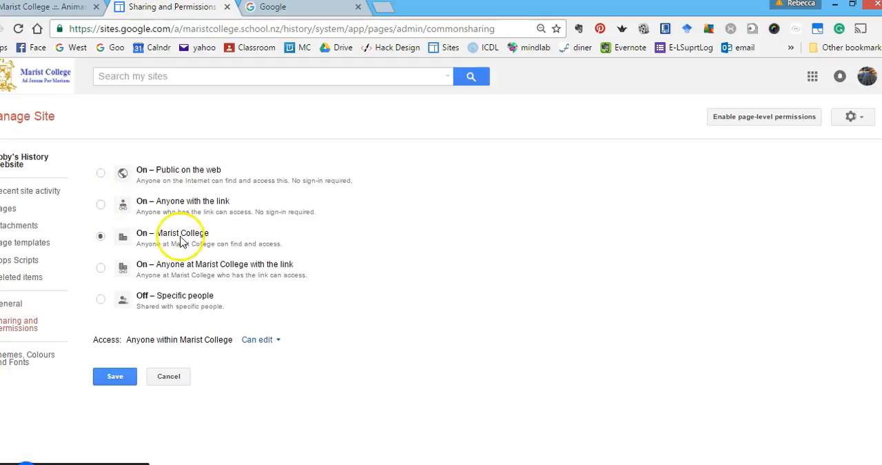
click(260, 339)
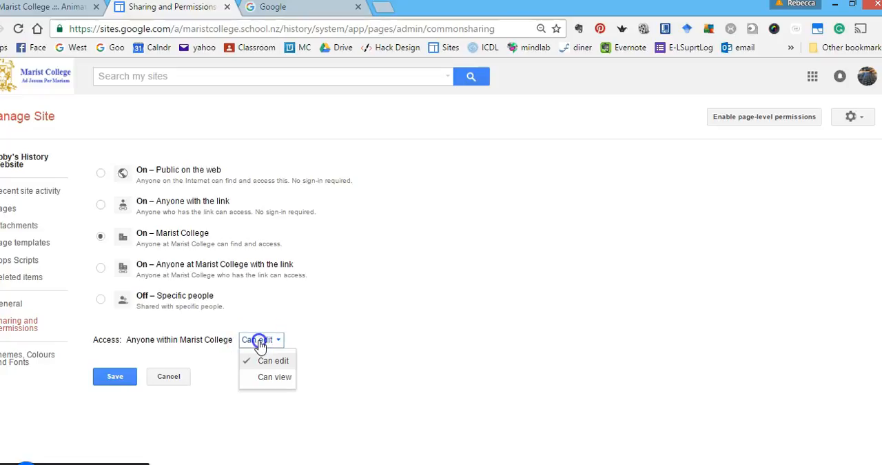
click(274, 377)
click(114, 376)
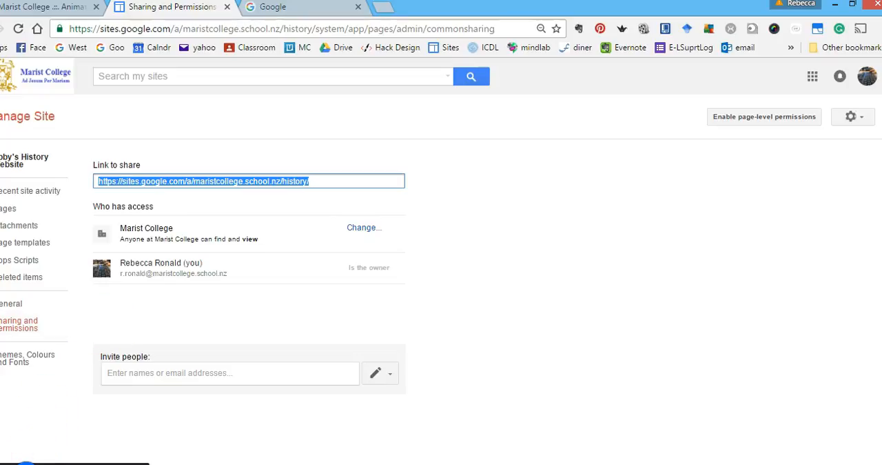
Toggle "Allow page viewers to comment" on and back off in the general site settings, and return to the Home page.
click(27, 305)
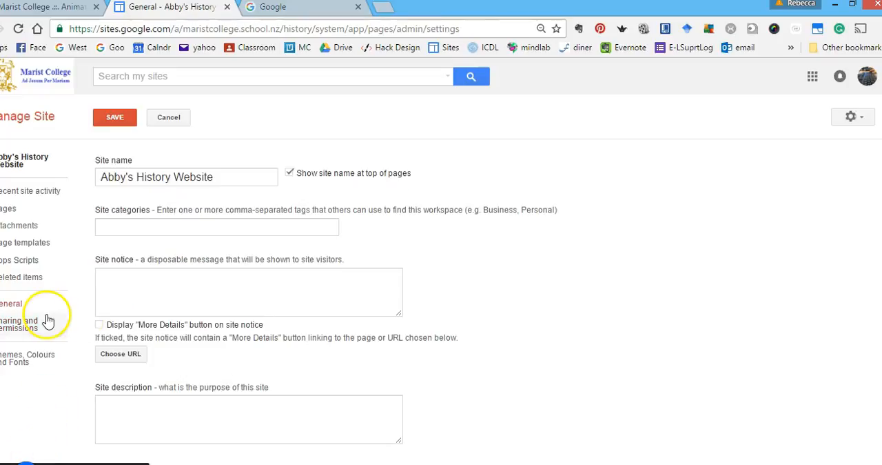
click(14, 304)
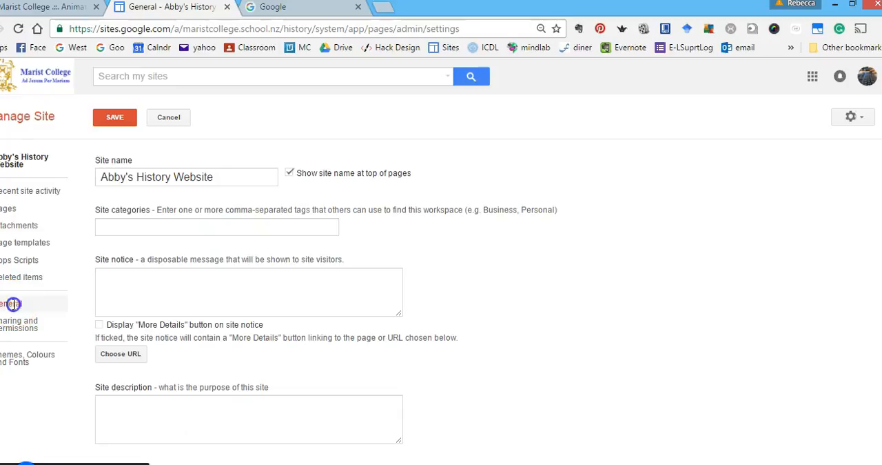
scroll(180, 366, down, 5)
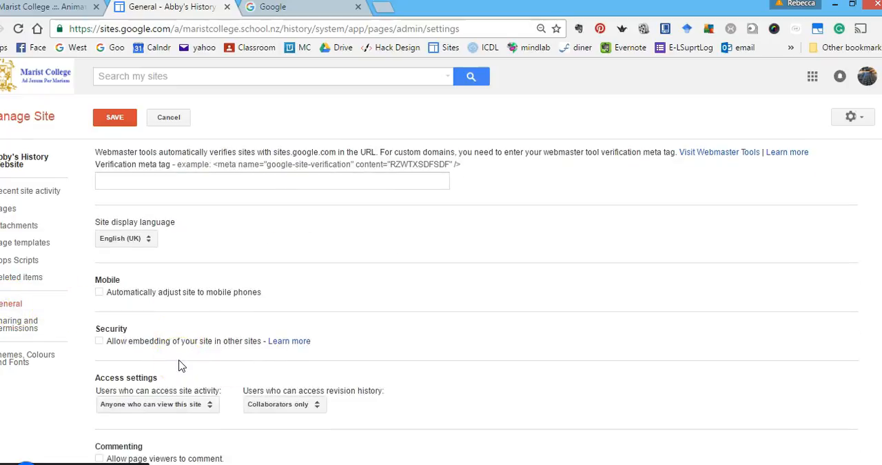
click(219, 458)
click(100, 458)
scroll(224, 448, up, 1)
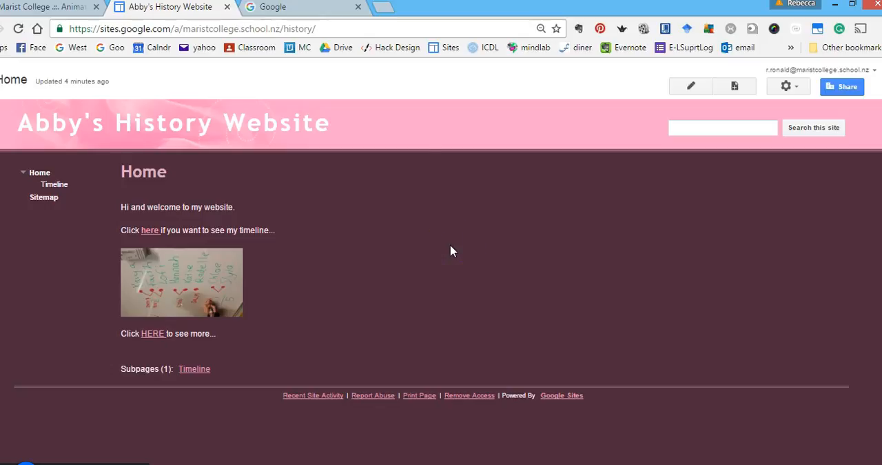
Select the full web address of the history site's Home page.
click(220, 27)
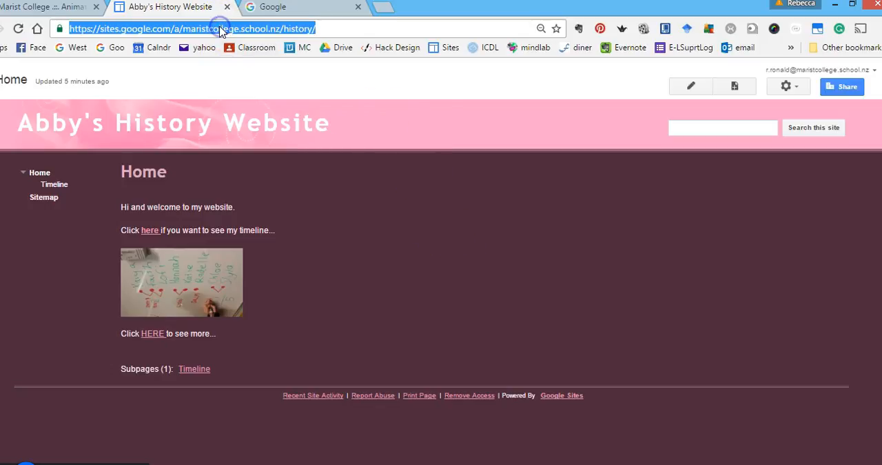